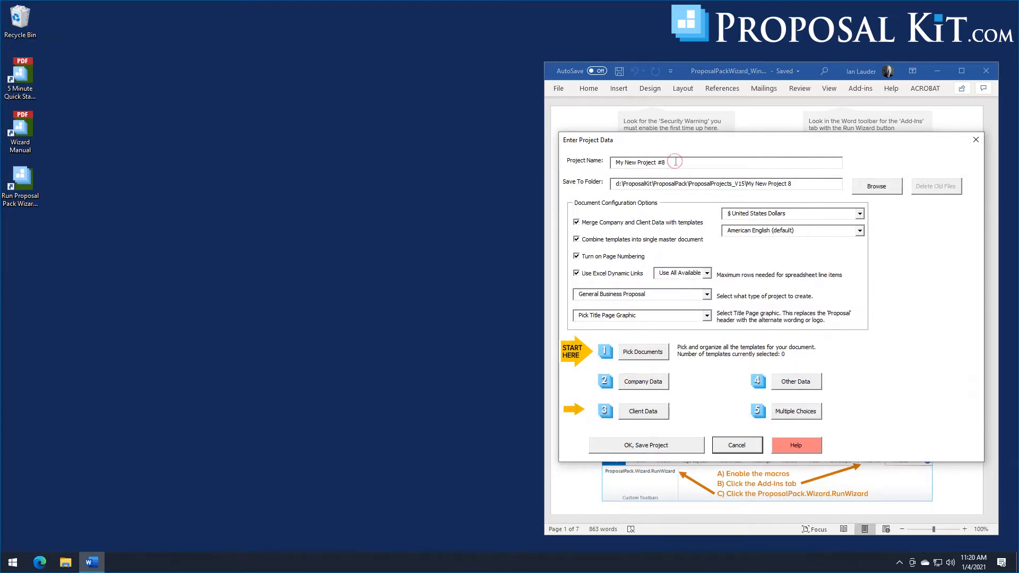
# - Name the project "Internal Project Propsal" and turn off the use of Excel dynamic links
pyautogui.moveTo(674, 161); pyautogui.dragTo(597, 164)
pyautogui.write('Internal')
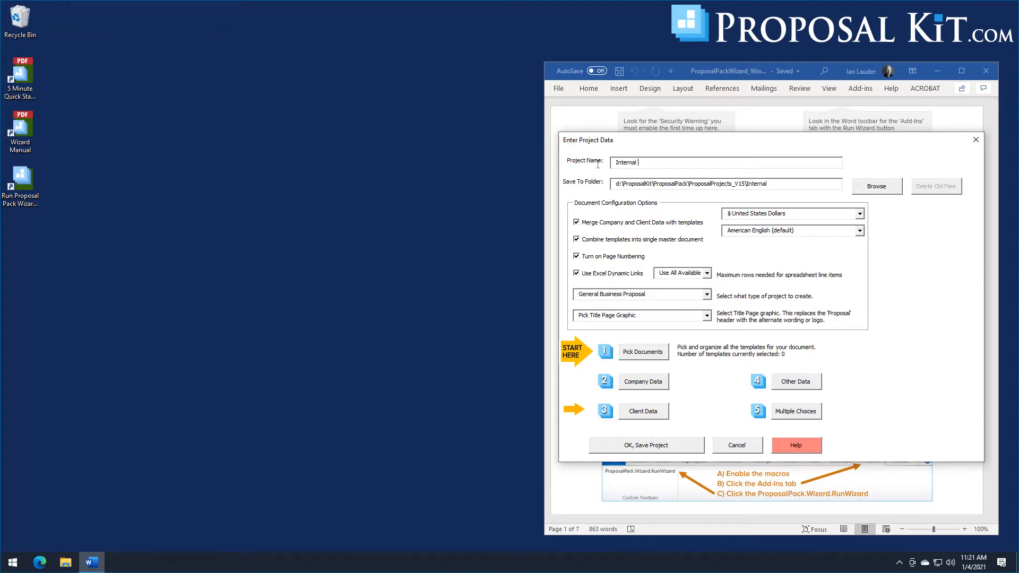
pyautogui.write(' Project Propsal')
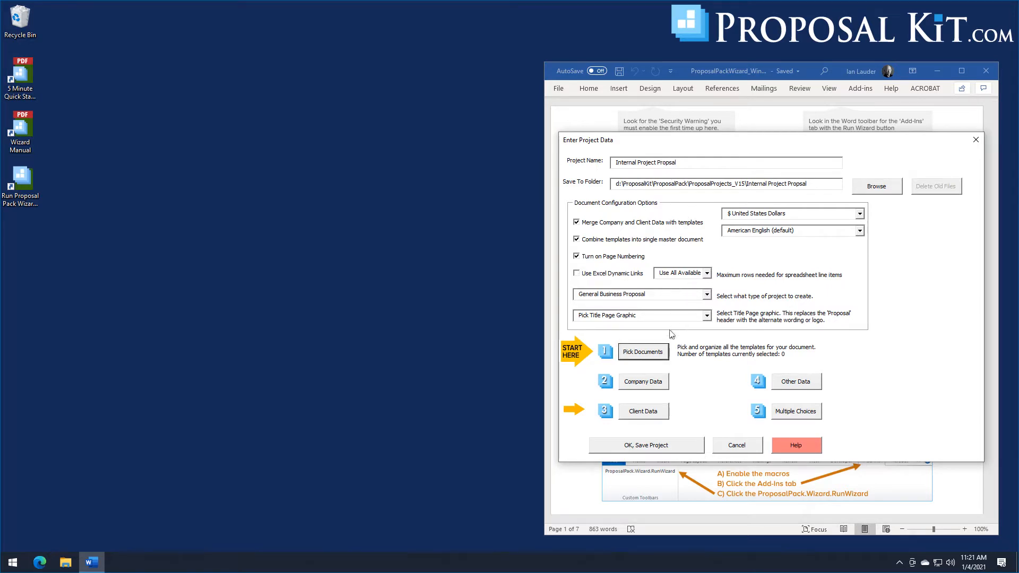
# - Start picking documents for the project and browse the template topic categories, including both About Your Company pages
pyautogui.click(647, 355)
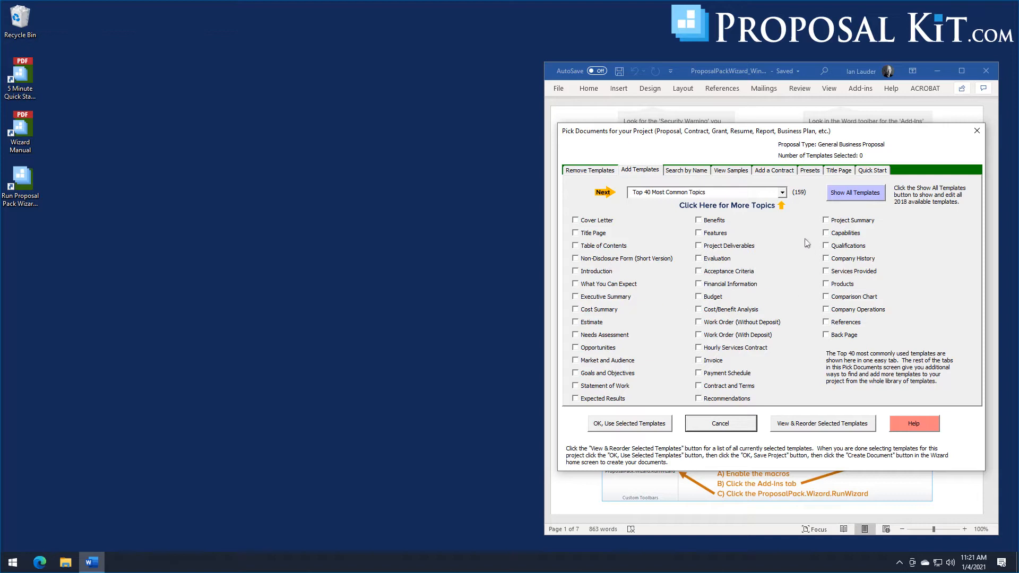
pyautogui.click(783, 193)
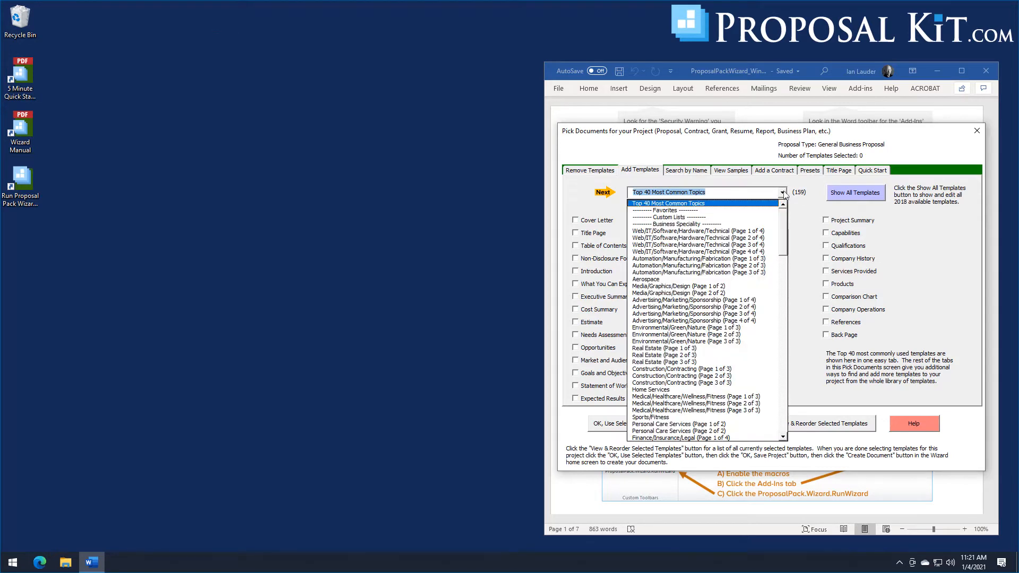
pyautogui.click(781, 217)
pyautogui.moveTo(782, 218); pyautogui.dragTo(795, 417)
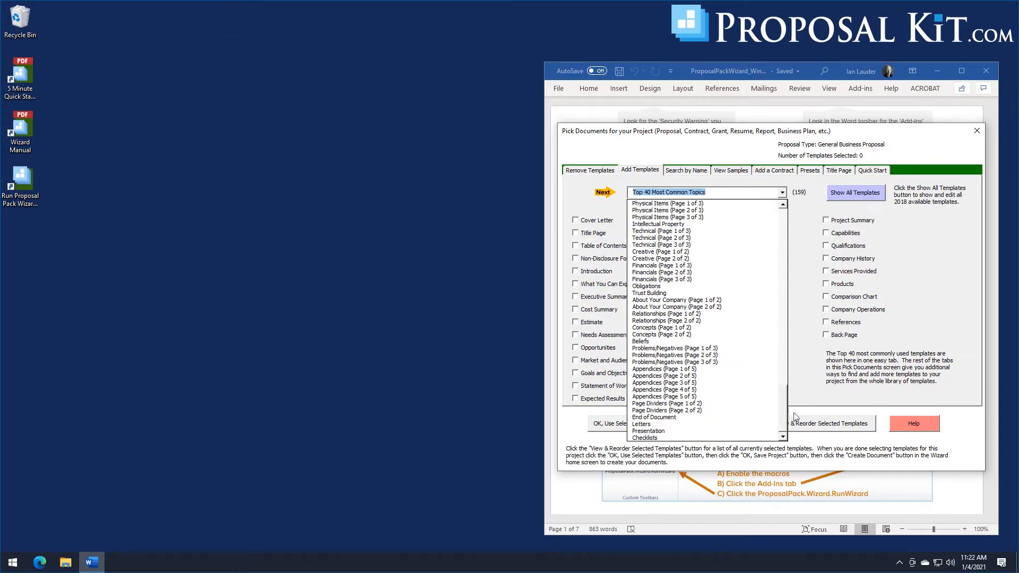
pyautogui.click(663, 300)
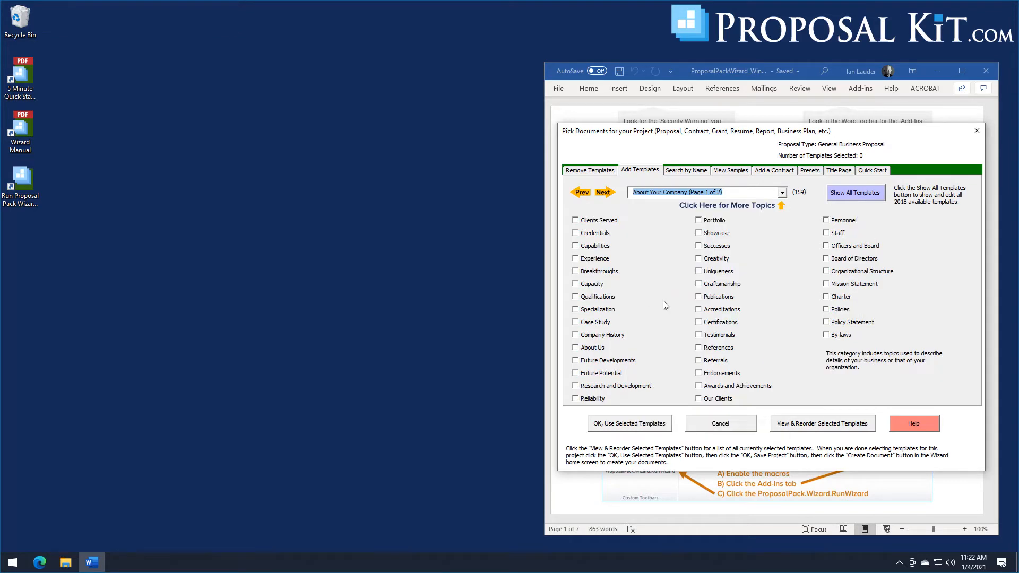
pyautogui.click(604, 193)
pyautogui.click(782, 193)
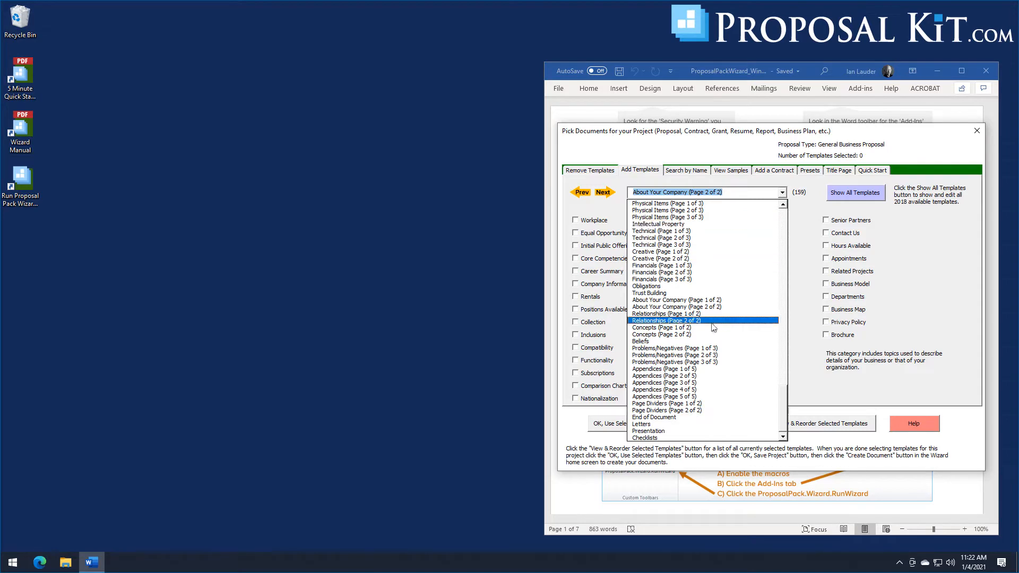
pyautogui.moveTo(782, 404); pyautogui.dragTo(788, 227)
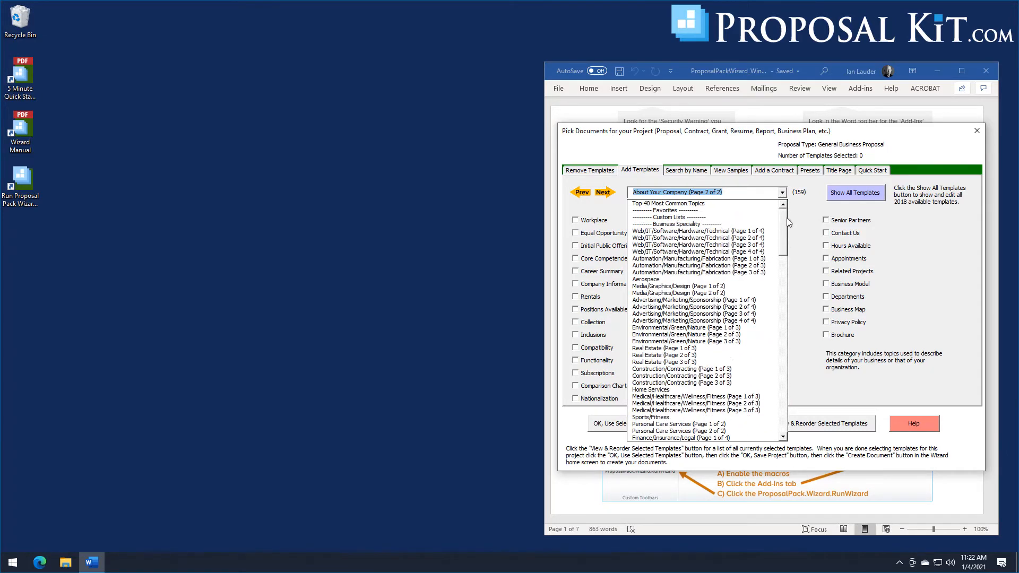
pyautogui.click(802, 203)
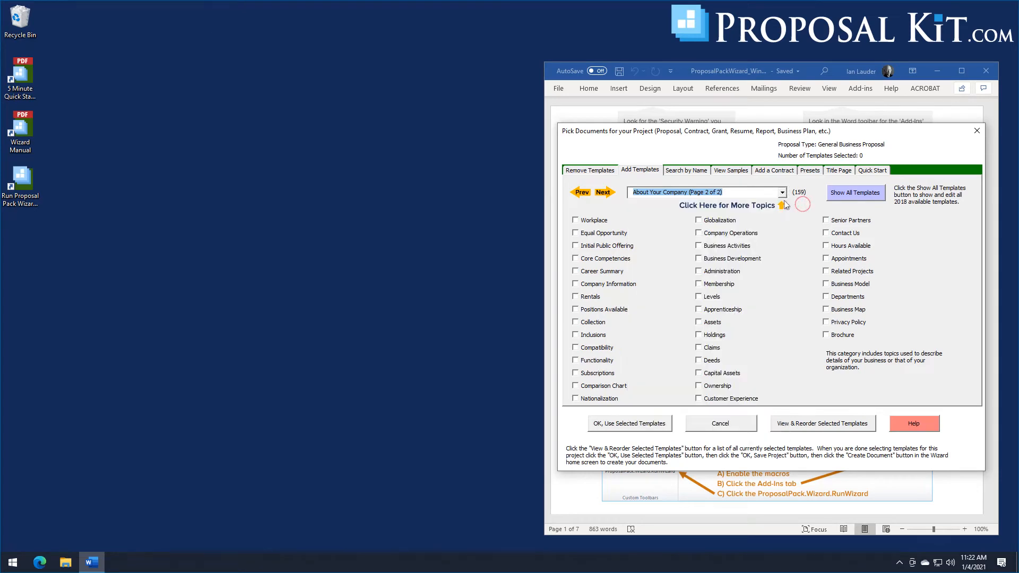
# - Search the template library by name for "mission", select Mission Statement among the chapter templates, and cancel without adding it
pyautogui.click(683, 171)
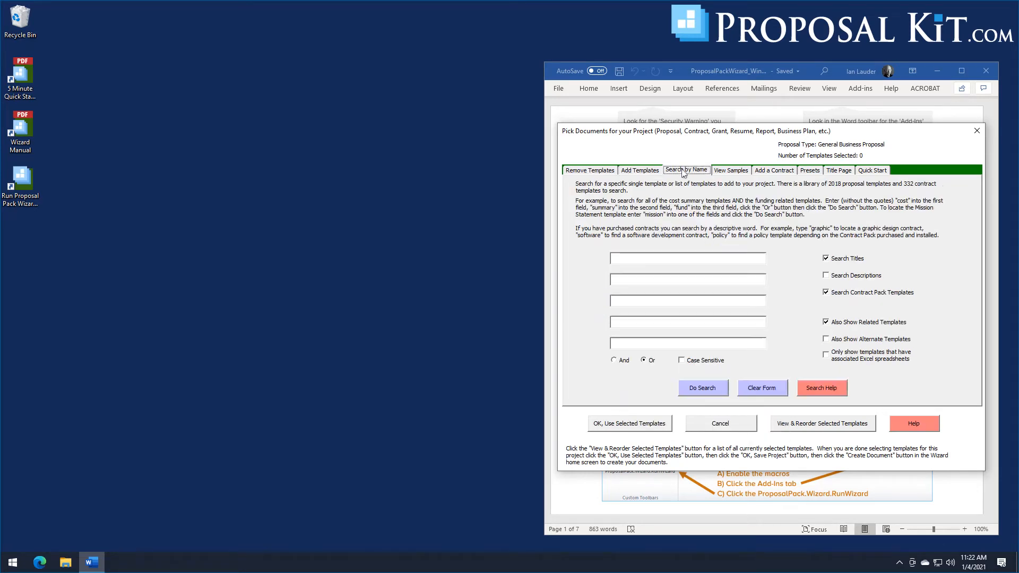
pyautogui.click(680, 260)
pyautogui.write('mission')
pyautogui.click(703, 393)
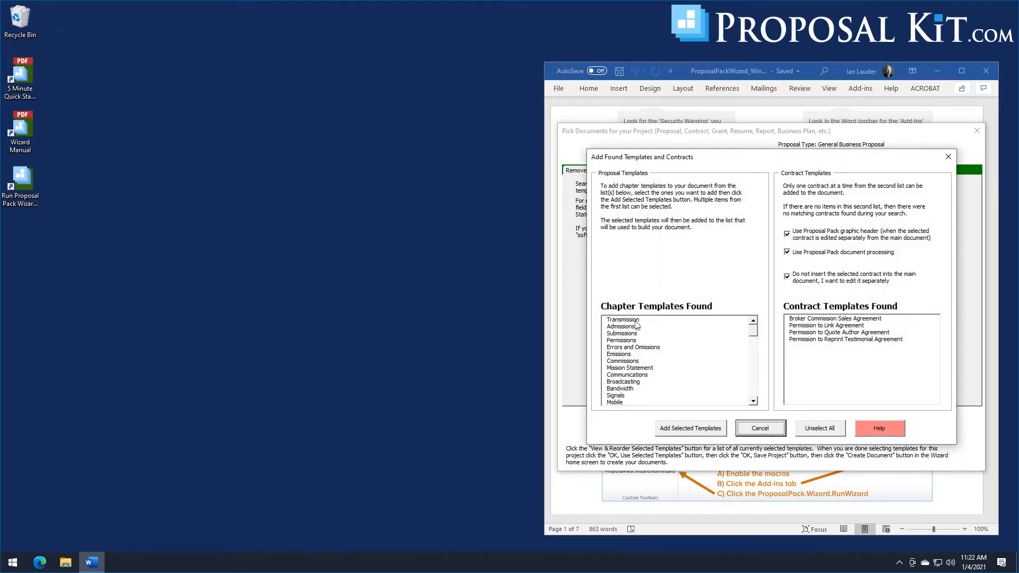
pyautogui.click(627, 368)
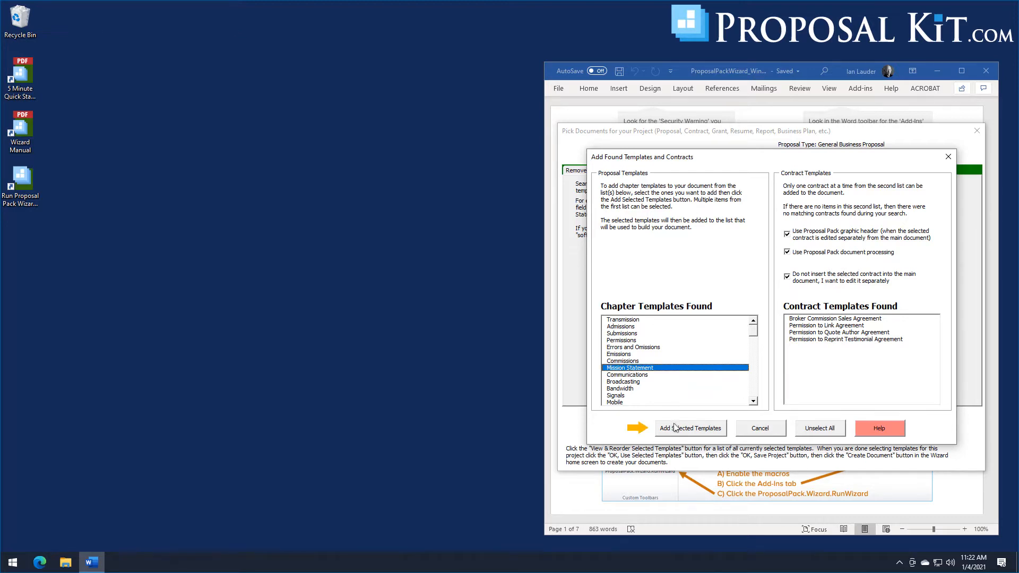
pyautogui.click(755, 432)
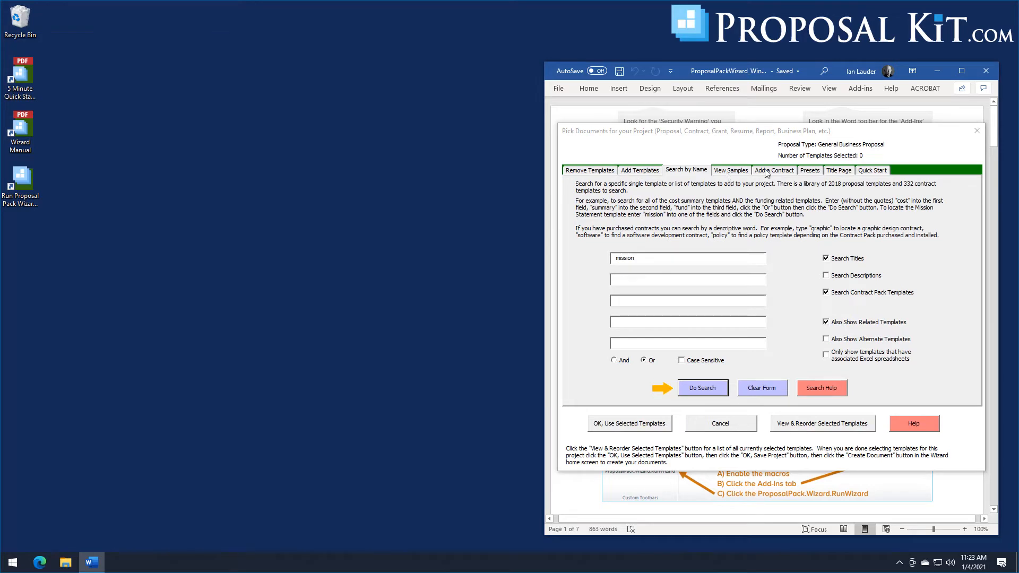
# - Look over the quick start import lists and restrict them to the Internal company proposal category
pyautogui.click(870, 171)
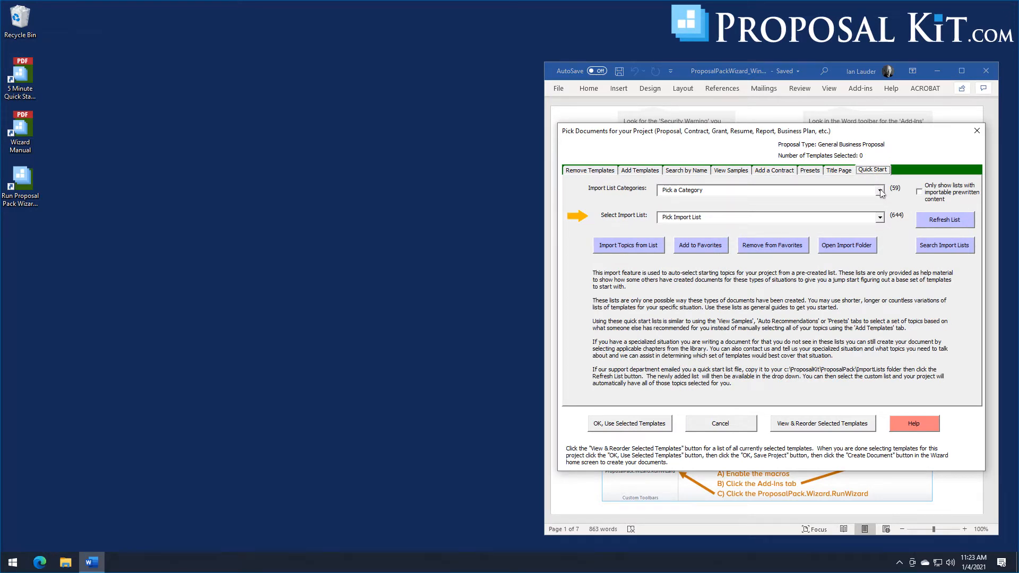
pyautogui.click(880, 218)
pyautogui.moveTo(880, 239); pyautogui.dragTo(891, 210)
pyautogui.click(880, 191)
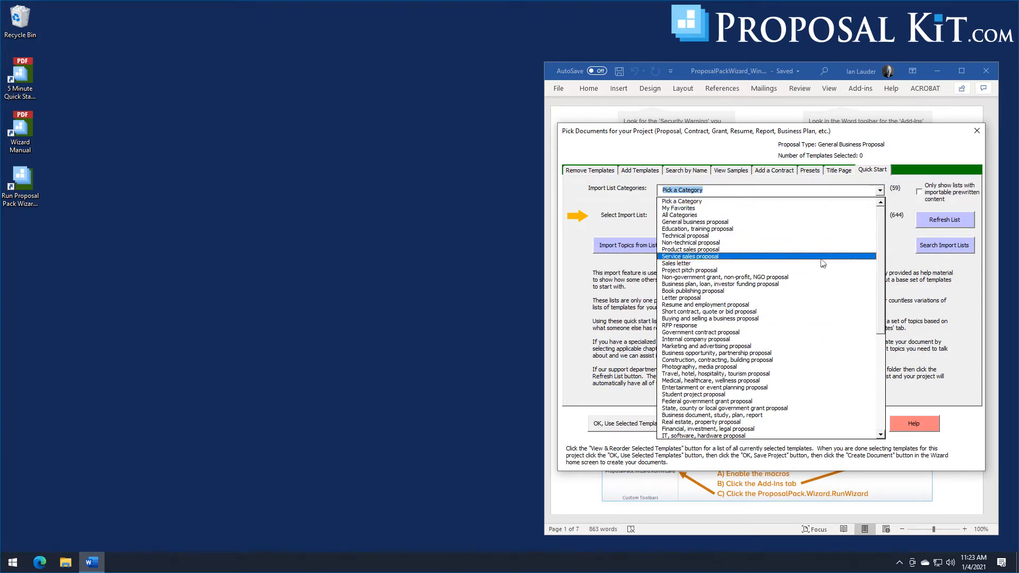
pyautogui.click(678, 340)
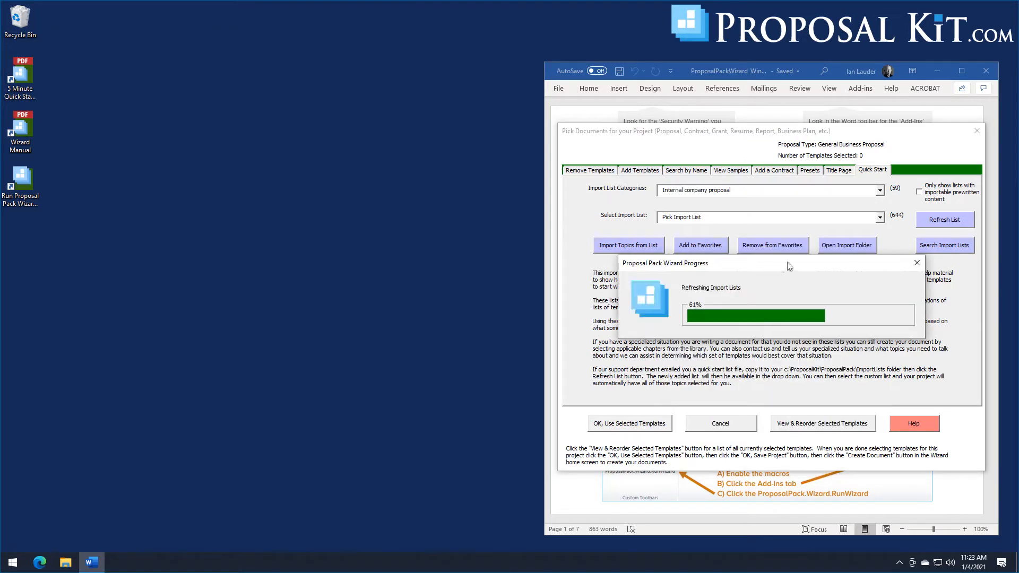
# - Choose the Business Case Document import list and import its topics into the project
pyautogui.click(879, 218)
pyautogui.moveTo(879, 244)
pyautogui.mouseDown()
pyautogui.moveTo(887, 378)
pyautogui.moveTo(895, 244)
pyautogui.mouseUp()
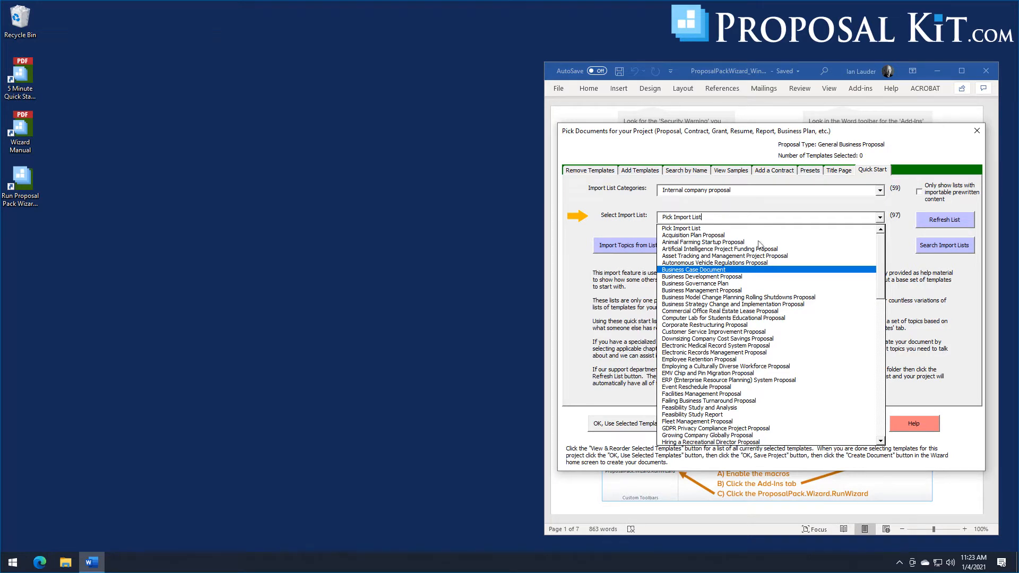
pyautogui.press('Return')
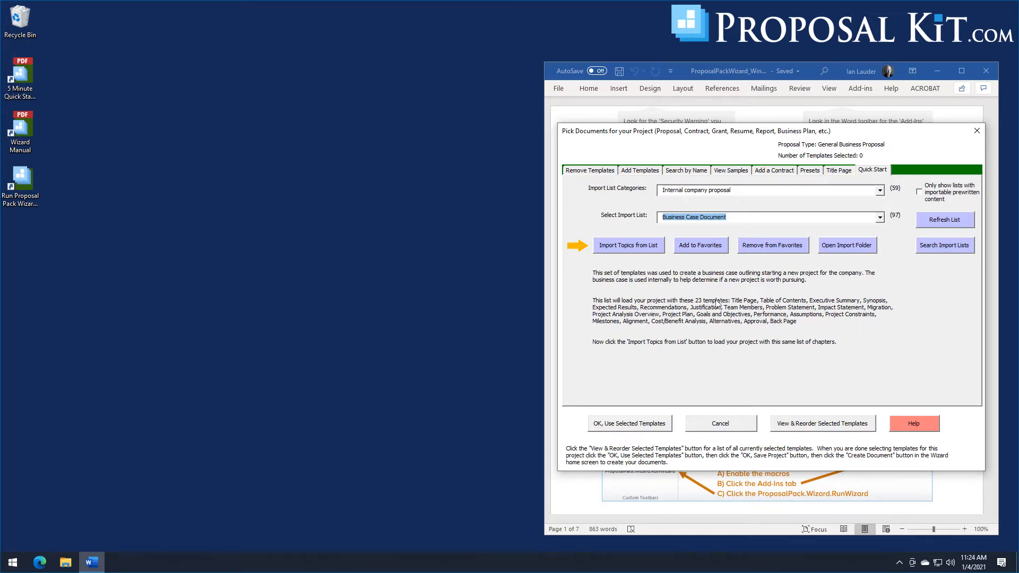
pyautogui.click(629, 245)
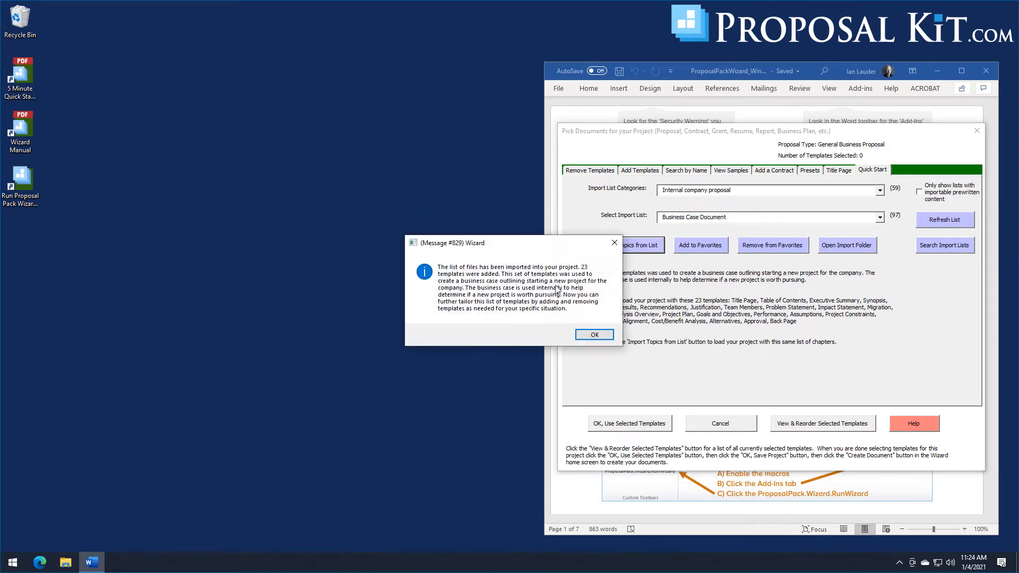
pyautogui.click(589, 336)
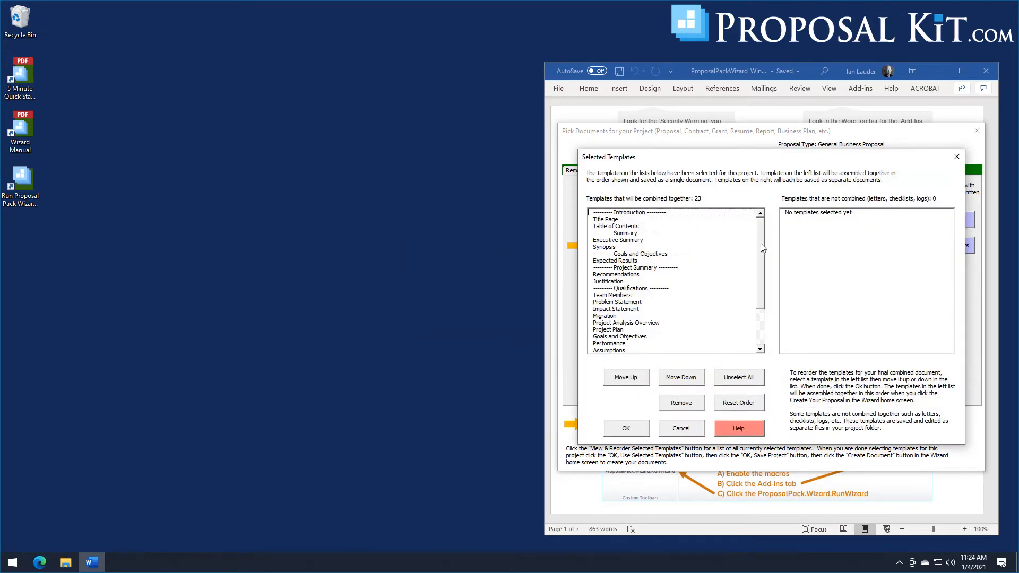
# - Review the full order of the imported templates from Title Page to Back Page and accept it
pyautogui.moveTo(759, 251)
pyautogui.mouseDown()
pyautogui.moveTo(761, 287)
pyautogui.moveTo(763, 241)
pyautogui.mouseUp()
pyautogui.moveTo(761, 255); pyautogui.dragTo(760, 231)
pyautogui.moveTo(760, 273); pyautogui.dragTo(761, 317)
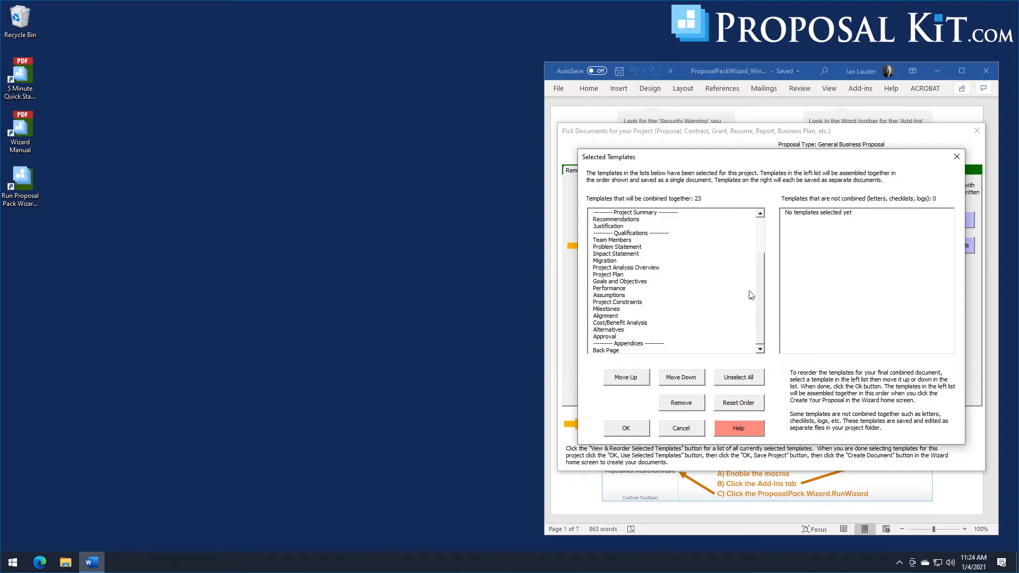
pyautogui.moveTo(760, 285); pyautogui.dragTo(763, 251)
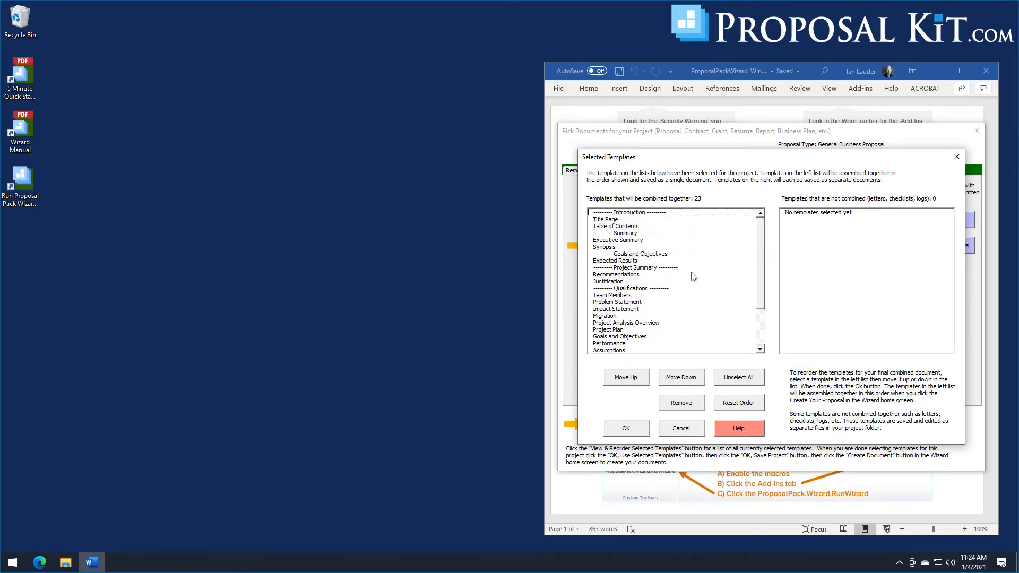
pyautogui.moveTo(762, 251); pyautogui.dragTo(762, 291)
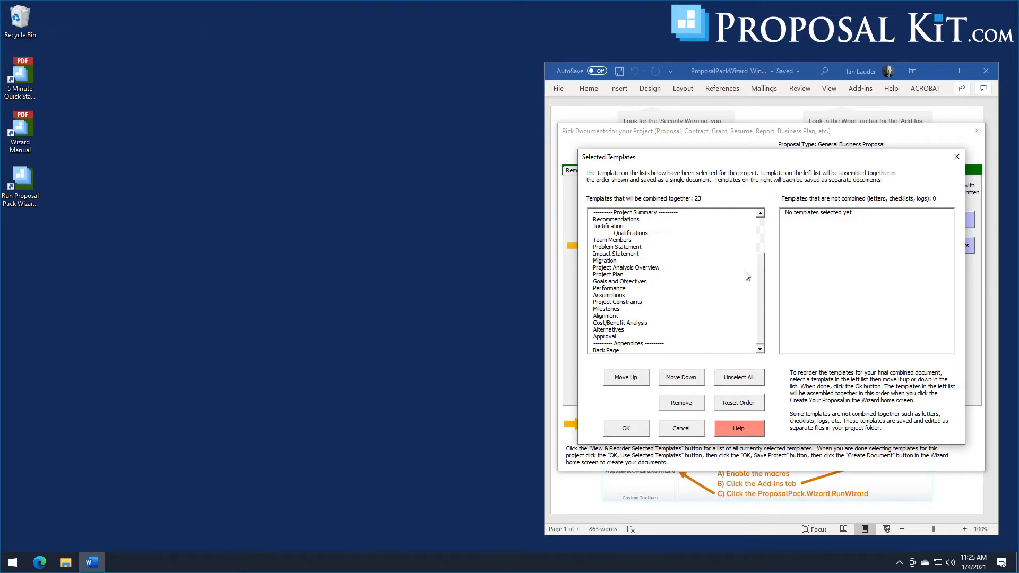
pyautogui.moveTo(759, 276); pyautogui.dragTo(766, 231)
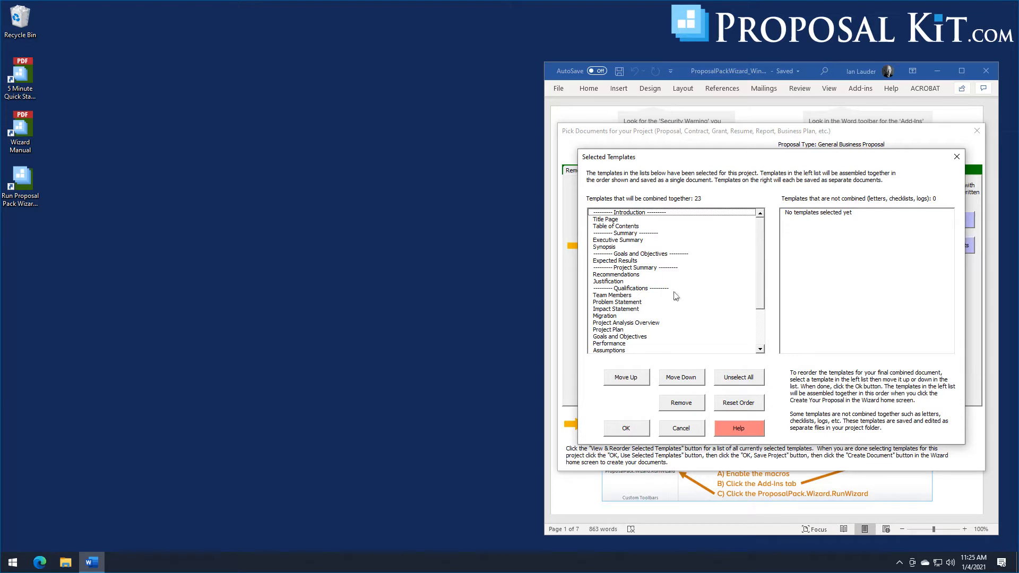
pyautogui.moveTo(762, 251)
pyautogui.mouseDown()
pyautogui.moveTo(767, 301)
pyautogui.moveTo(766, 241)
pyautogui.mouseUp()
pyautogui.click(626, 429)
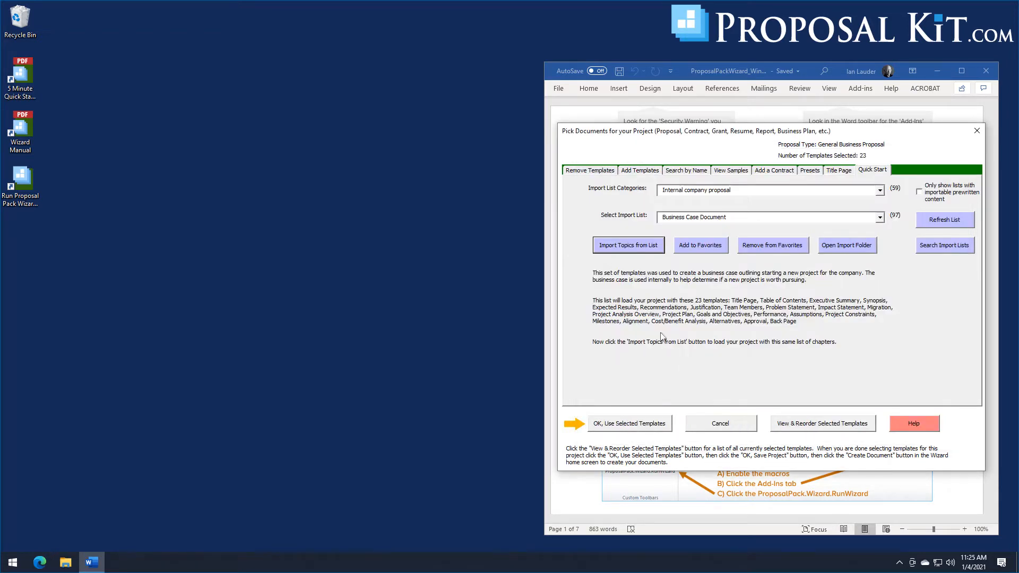
# - Check which common topics are included in the project and remove the Migration template from the selection
pyautogui.click(639, 175)
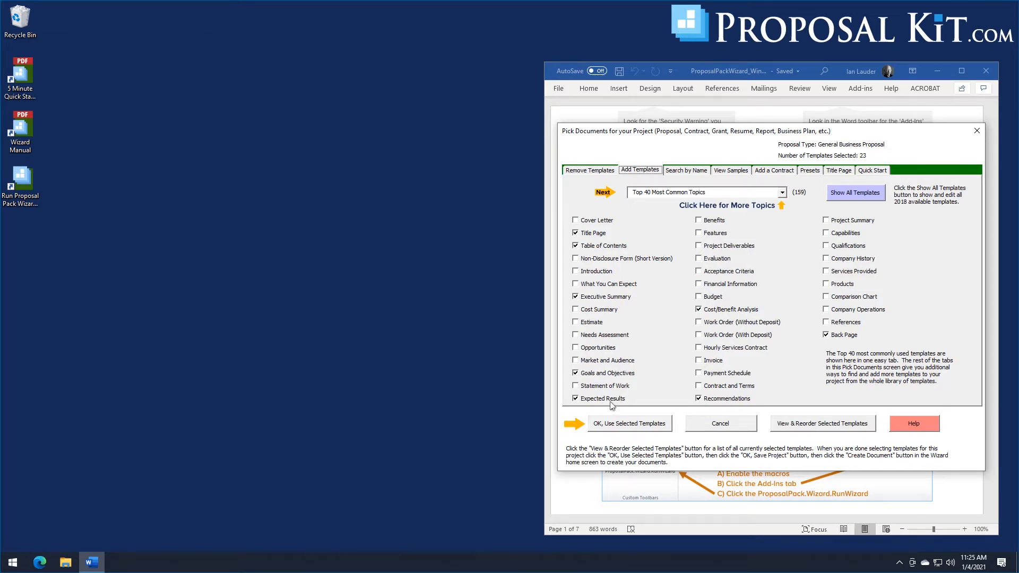
pyautogui.click(587, 171)
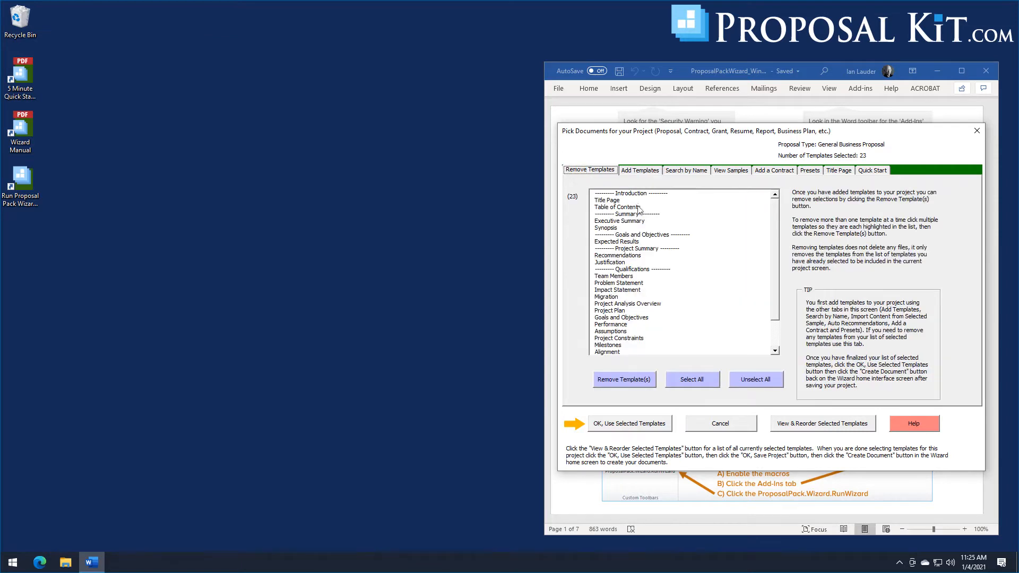
pyautogui.scroll(-2, 776, 231)
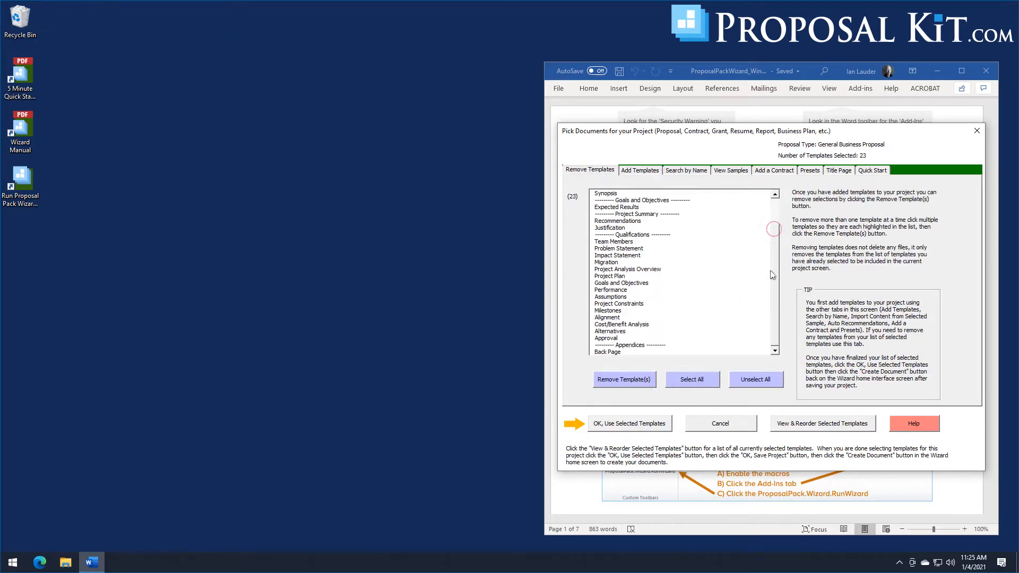
pyautogui.click(610, 264)
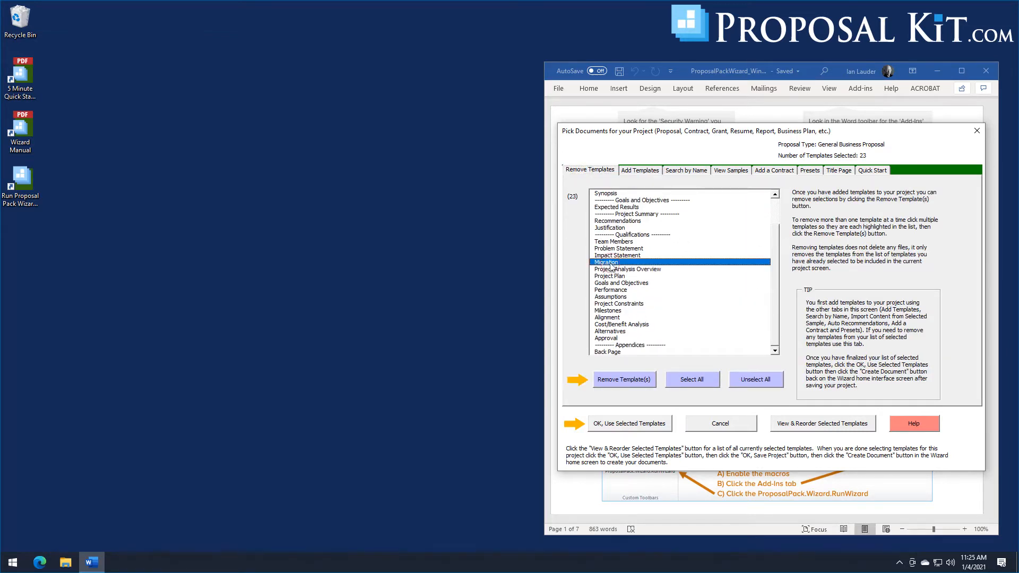
pyautogui.click(624, 381)
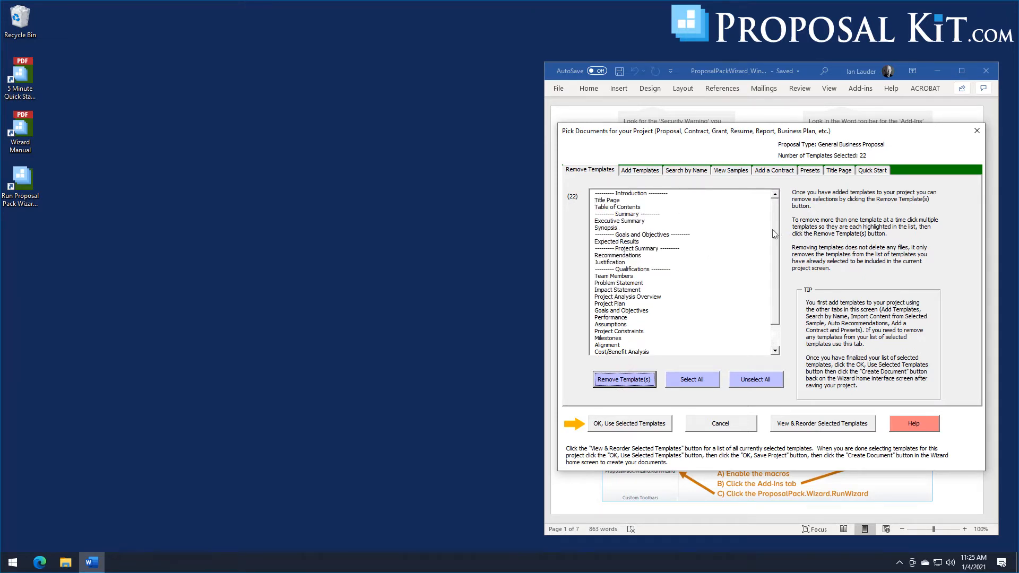
# - Check the remaining templates and add the Action Plan template from the Plans category
pyautogui.moveTo(774, 232); pyautogui.dragTo(775, 253)
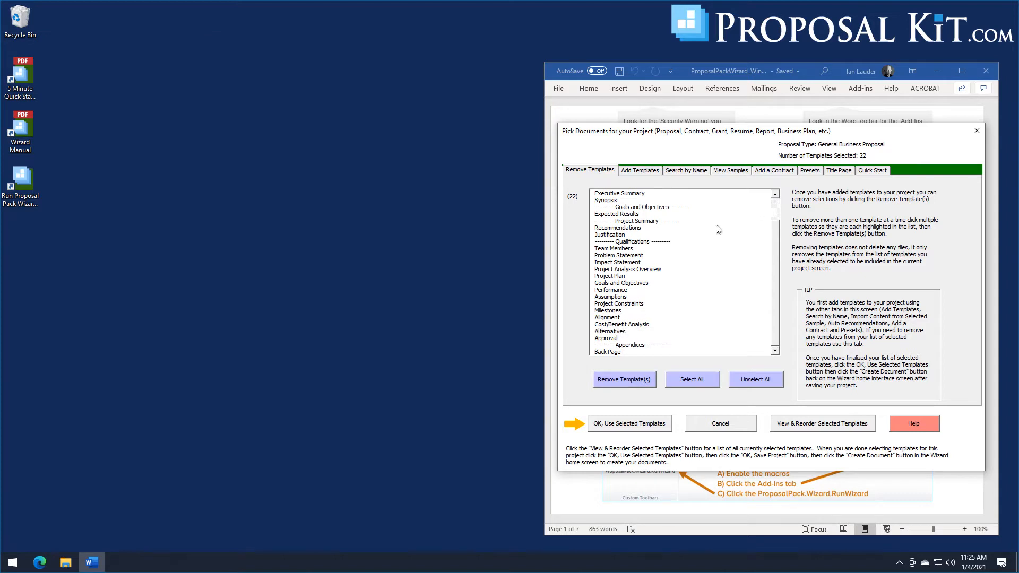
pyautogui.click(647, 171)
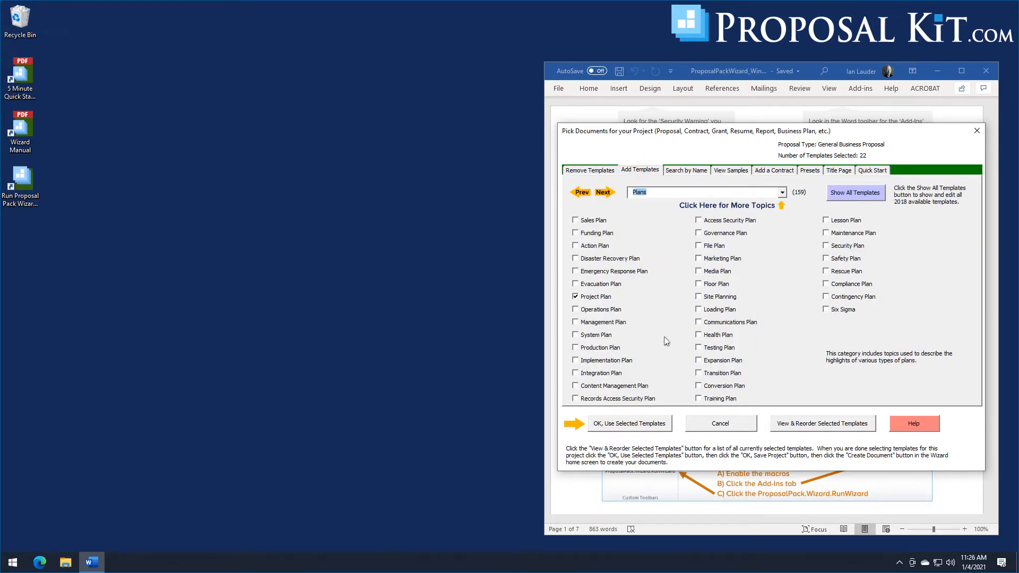
pyautogui.click(593, 247)
# - Reorder the selected templates so that Action Plan sits between Milestones and Alignment
pyautogui.click(804, 424)
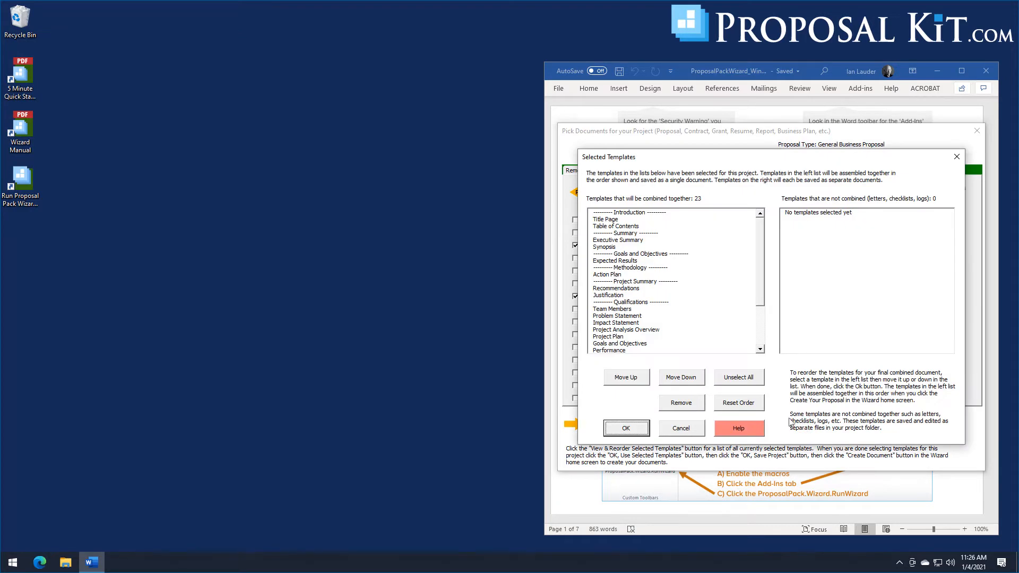
pyautogui.click(608, 275)
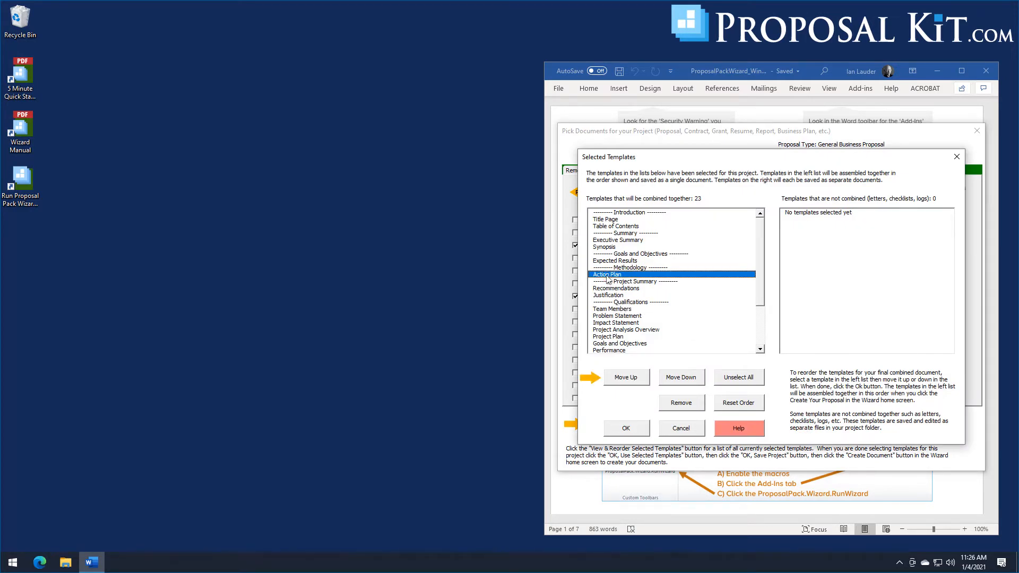
pyautogui.moveTo(760, 270); pyautogui.dragTo(759, 304)
pyautogui.click(682, 377)
pyautogui.click(682, 378)
pyautogui.click(682, 378)
pyautogui.click(682, 378)
pyautogui.click(682, 378)
pyautogui.click(682, 378)
pyautogui.click(682, 377)
pyautogui.click(681, 378)
pyautogui.click(681, 378)
pyautogui.click(682, 378)
pyautogui.click(682, 378)
pyautogui.click(682, 378)
pyautogui.click(682, 378)
pyautogui.click(682, 378)
pyautogui.moveTo(759, 298); pyautogui.dragTo(761, 318)
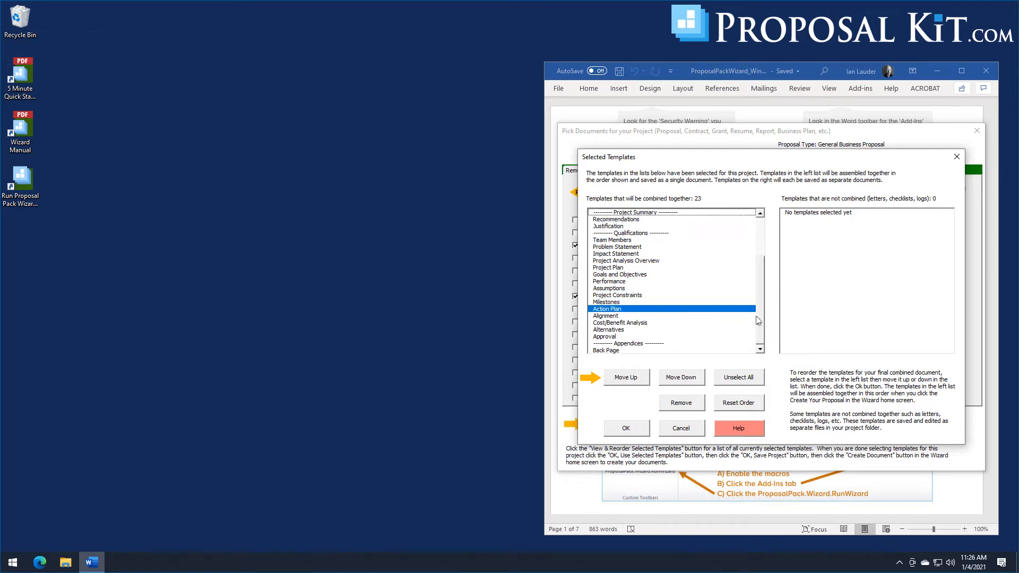
# - Move the Action Plan template down to directly after Approval and accept the reordered template selection for the project
pyautogui.click(679, 379)
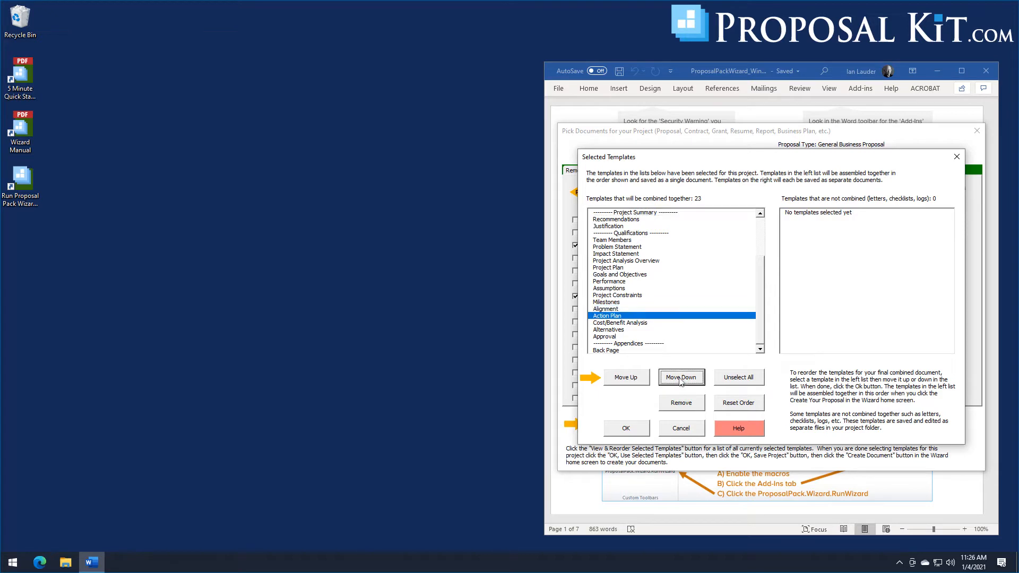
pyautogui.click(680, 380)
pyautogui.click(680, 379)
pyautogui.click(680, 380)
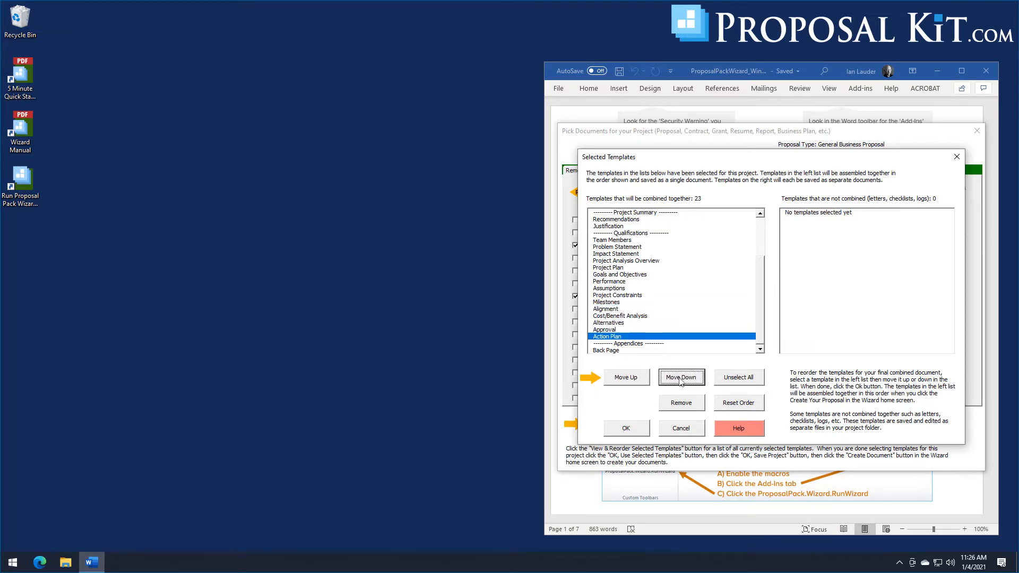
pyautogui.click(604, 338)
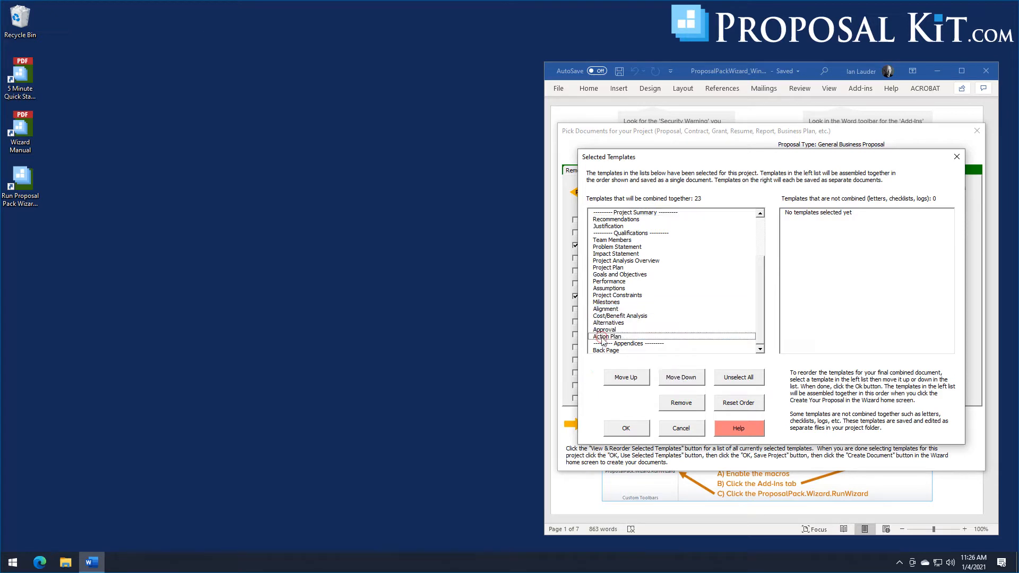
pyautogui.click(627, 428)
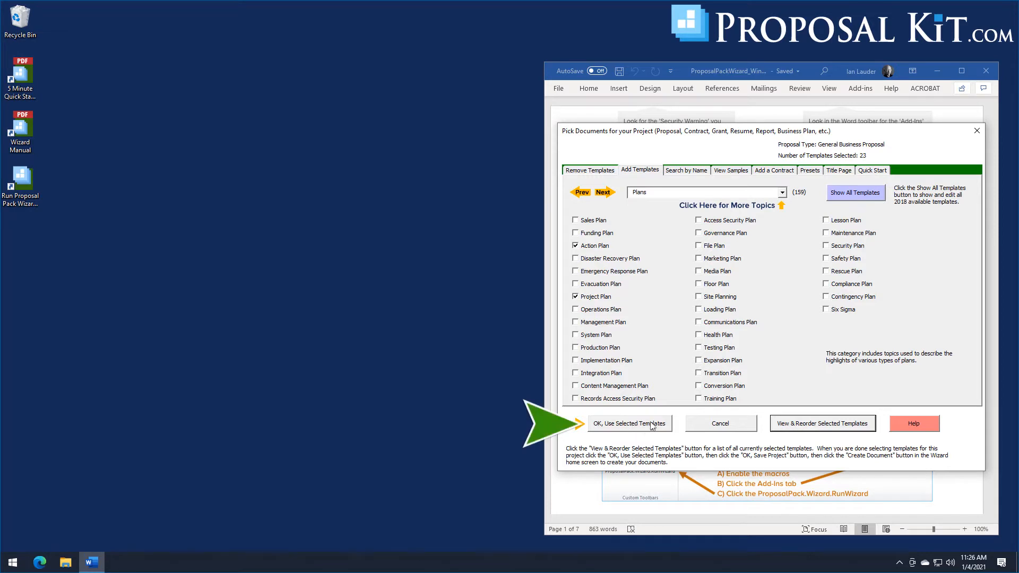
pyautogui.click(613, 424)
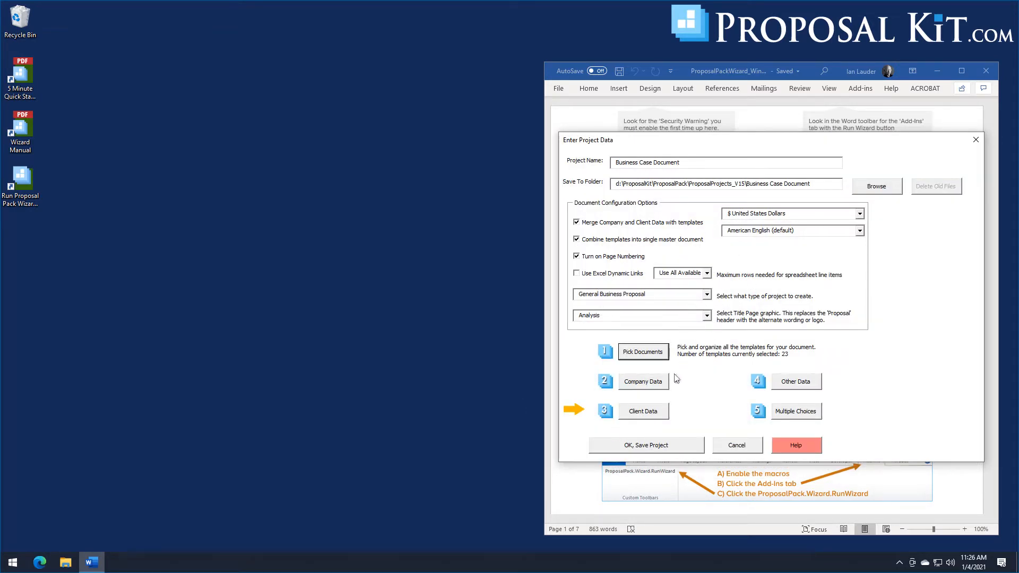
# - Check the project's company data and client data forms and accept both as they are
pyautogui.click(645, 383)
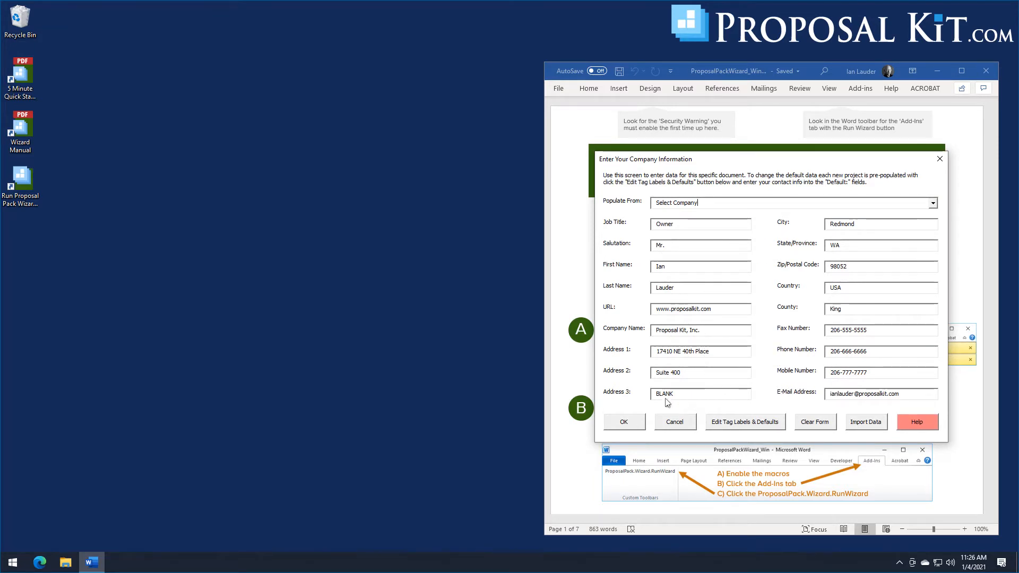
pyautogui.click(630, 428)
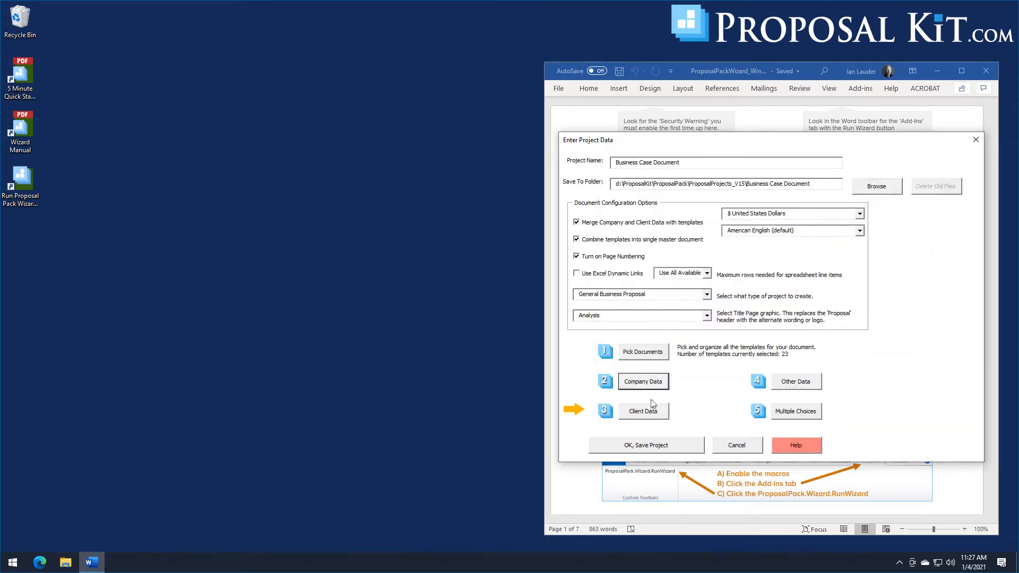
pyautogui.click(648, 416)
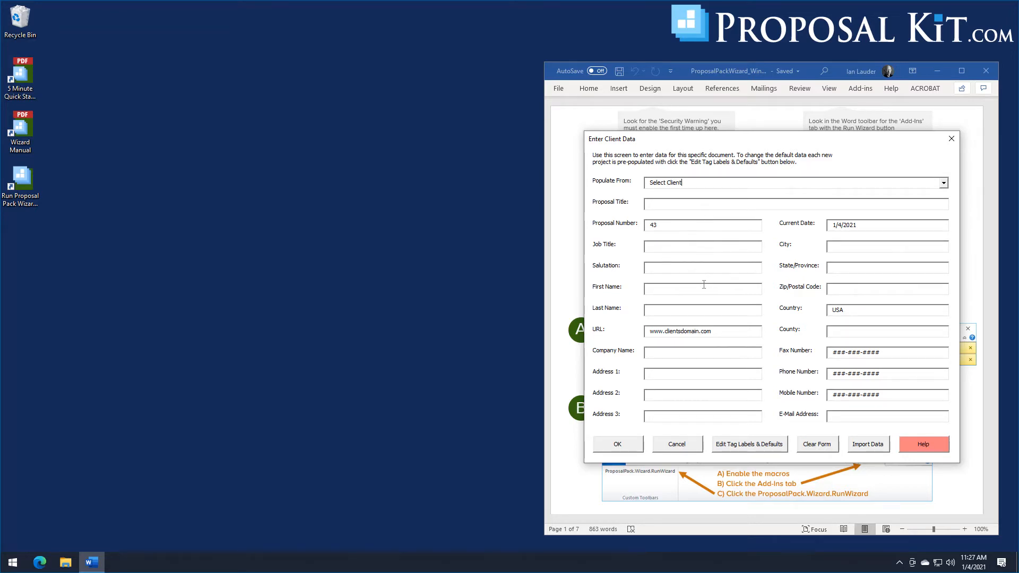
pyautogui.click(626, 449)
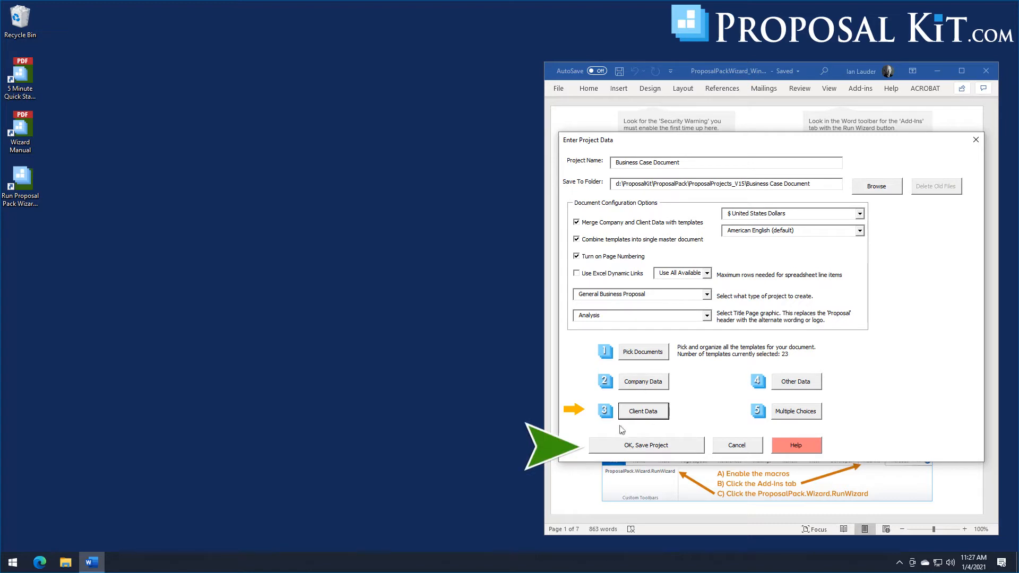
# - Save the Business Case Document project and generate its documents, continuing to the screen for editing them
pyautogui.click(647, 449)
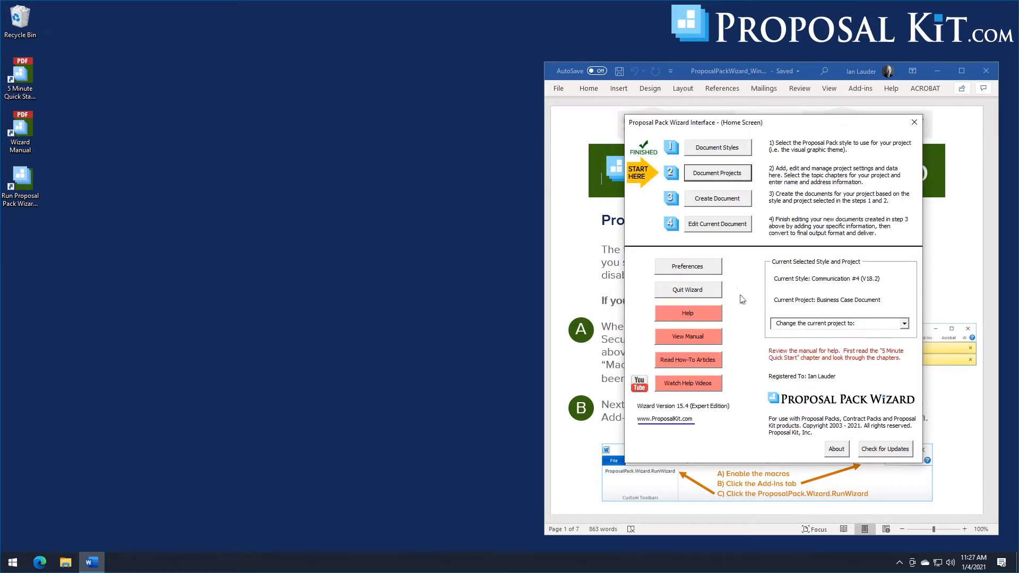
pyautogui.click(714, 202)
pyautogui.click(550, 318)
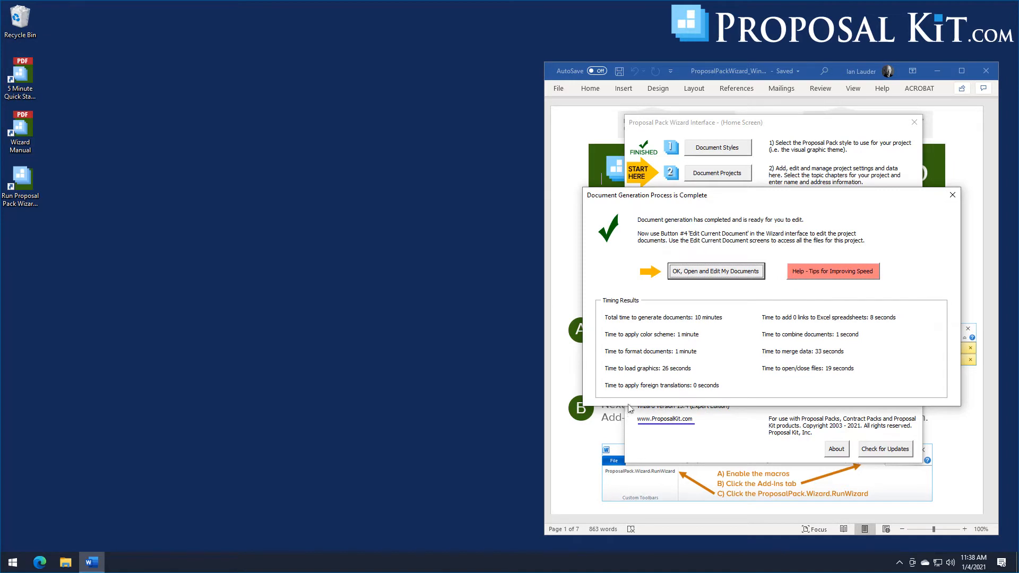
pyautogui.click(701, 277)
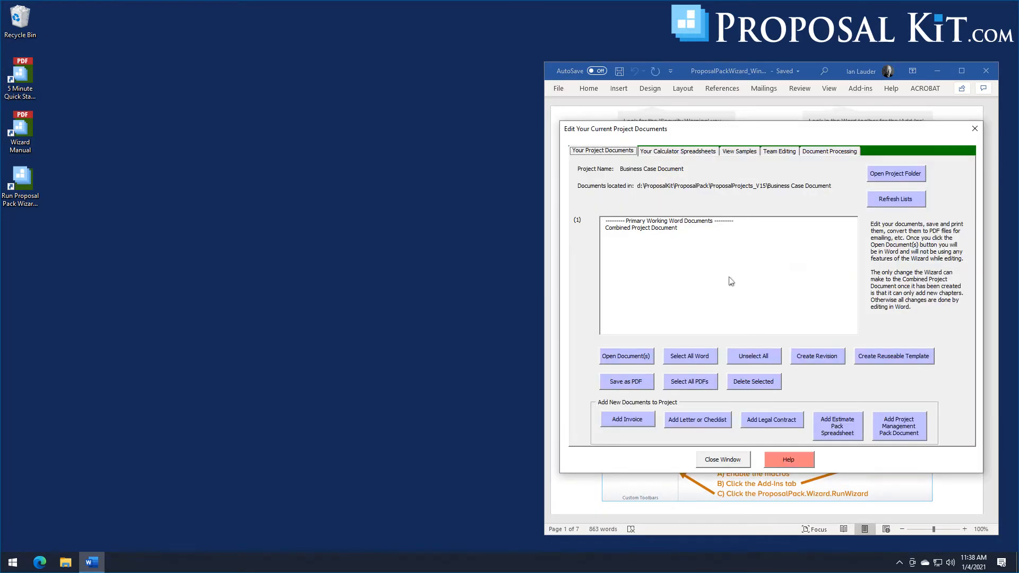
# - Open the Combined Project Document in Word and place its enlarged window beside the wizard
pyautogui.click(655, 230)
pyautogui.click(625, 356)
pyautogui.moveTo(715, 87); pyautogui.dragTo(210, 20)
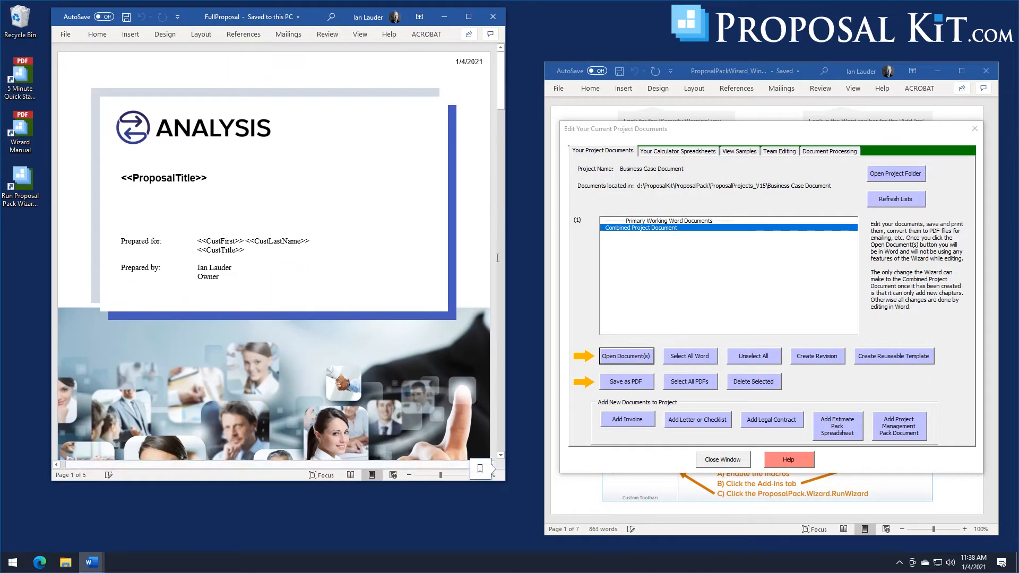
pyautogui.moveTo(506, 480); pyautogui.dragTo(525, 544)
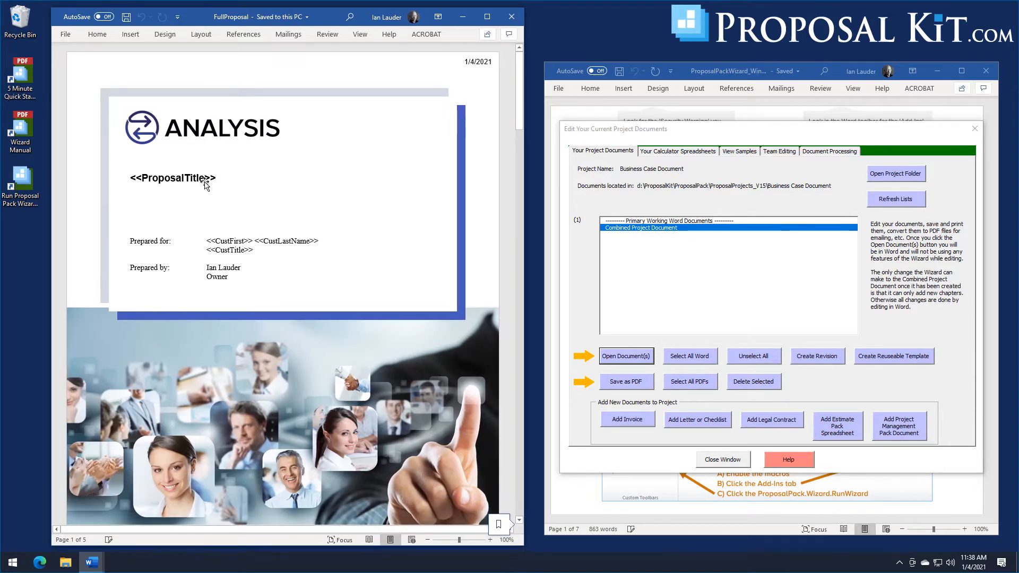
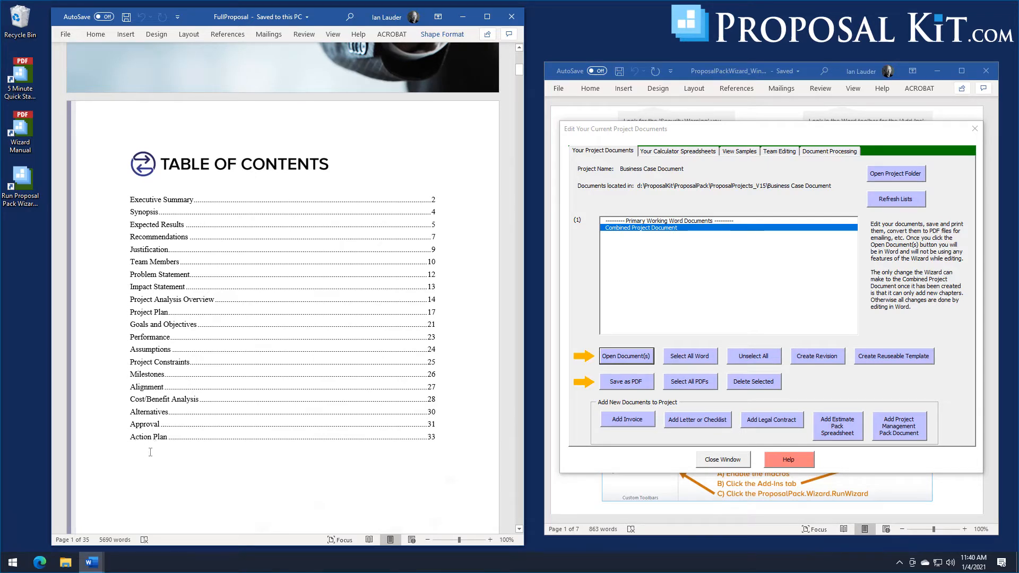
# - Examine the opening chapters up to Synopsis, inspect the page footer with its website link, and leave header and footer editing
pyautogui.moveTo(519, 69); pyautogui.dragTo(517, 110)
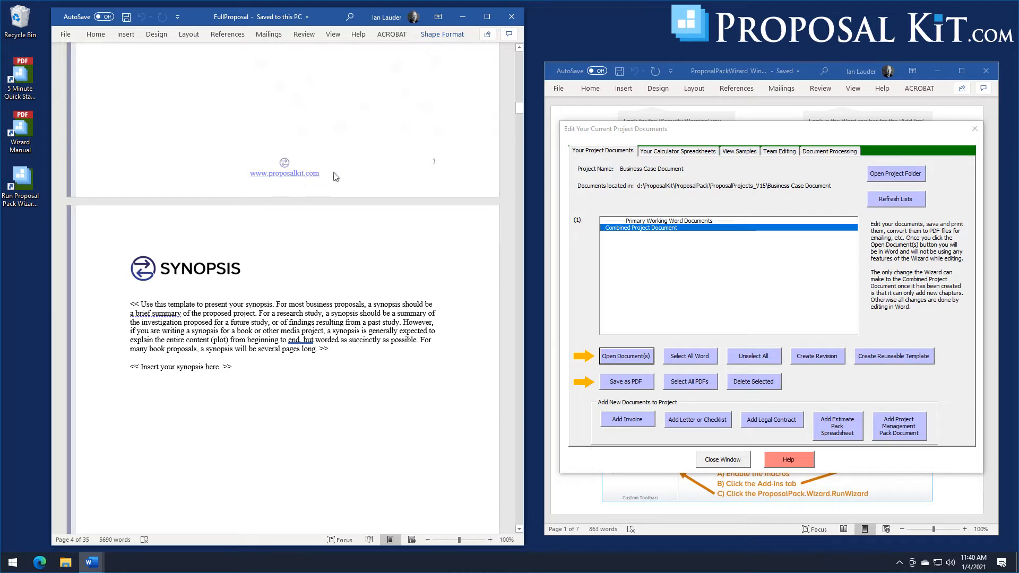
pyautogui.moveTo(520, 111)
pyautogui.mouseDown()
pyautogui.moveTo(523, 93)
pyautogui.moveTo(521, 109)
pyautogui.mouseUp()
pyautogui.doubleClick(296, 267)
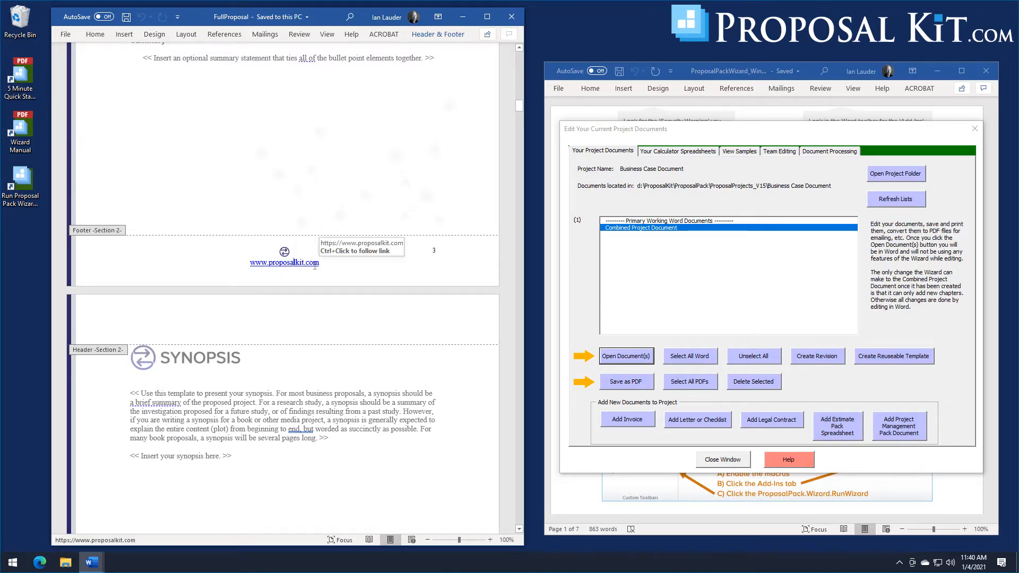
pyautogui.scroll(10, 454, 119)
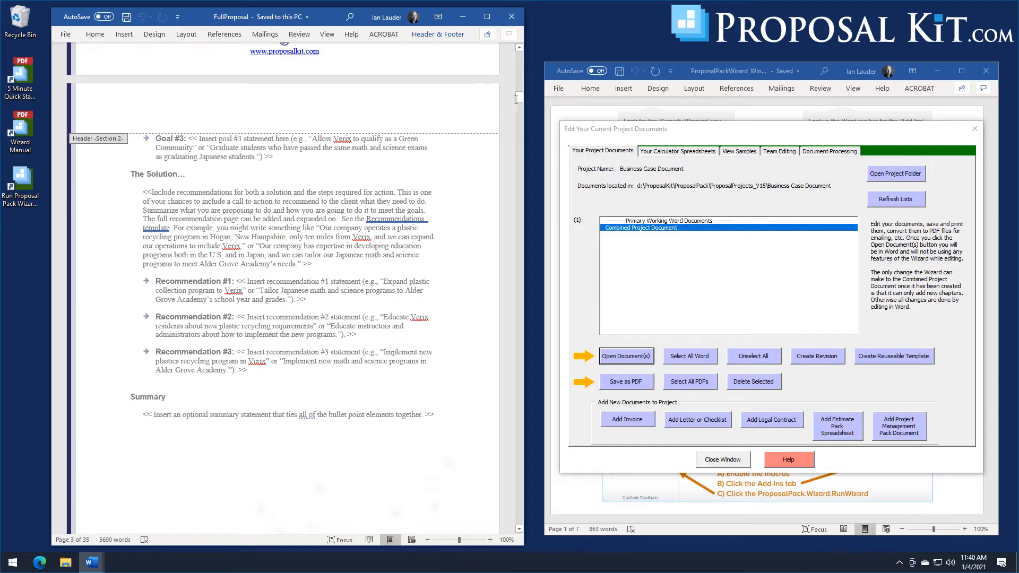
pyautogui.scroll(10, 517, 101)
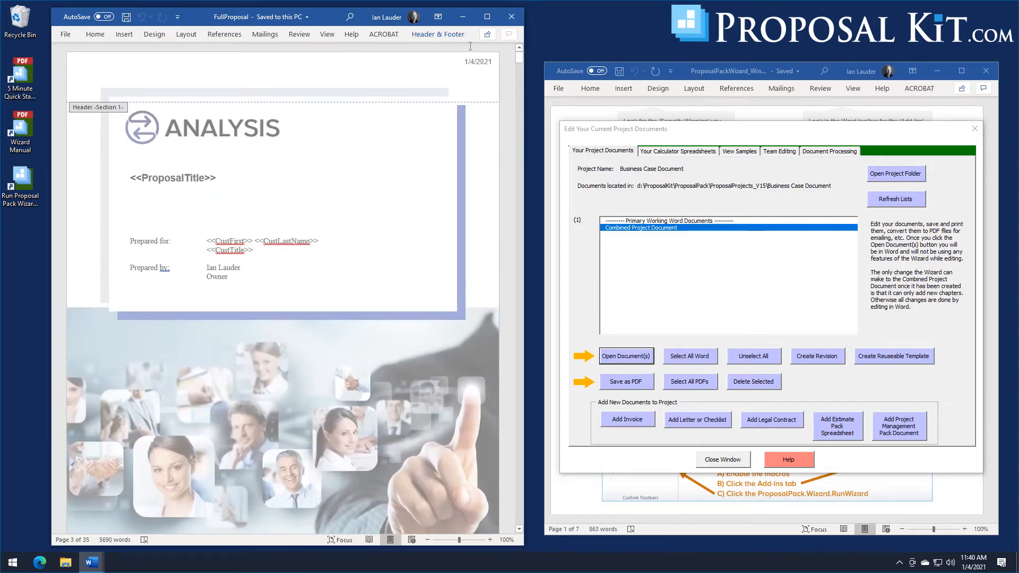
pyautogui.click(438, 34)
pyautogui.click(417, 59)
# - Go to the Cost/Benefit Analysis chapter and open the project's Cost Benefit Analysis Calculator spreadsheet for editing
pyautogui.moveTo(519, 96); pyautogui.dragTo(493, 437)
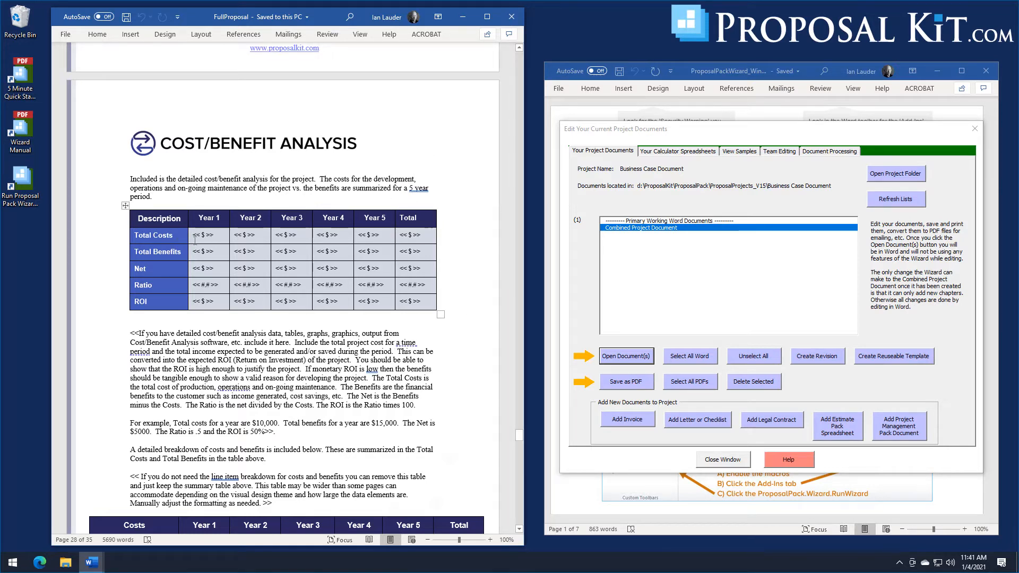
pyautogui.click(670, 152)
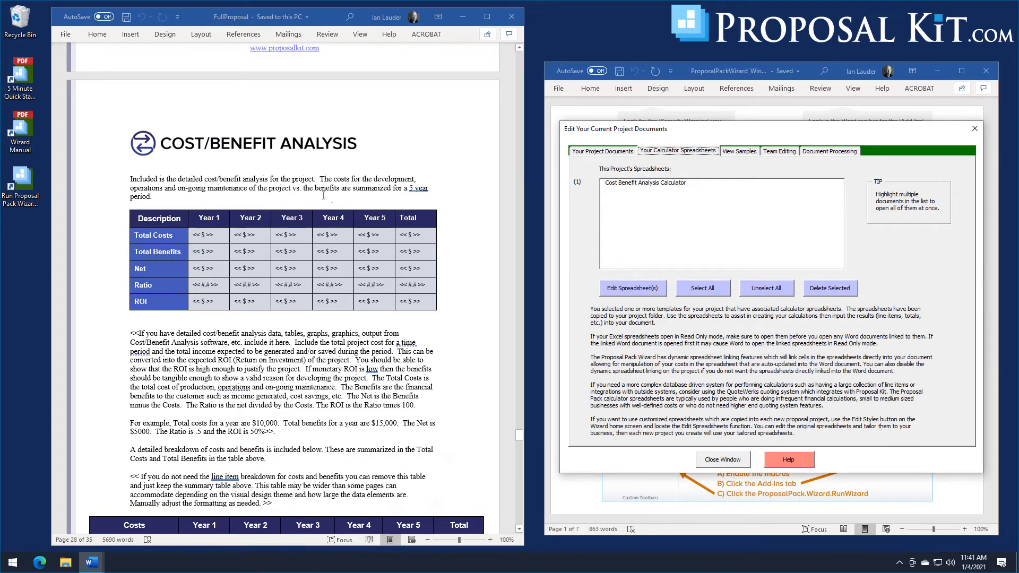
pyautogui.click(631, 183)
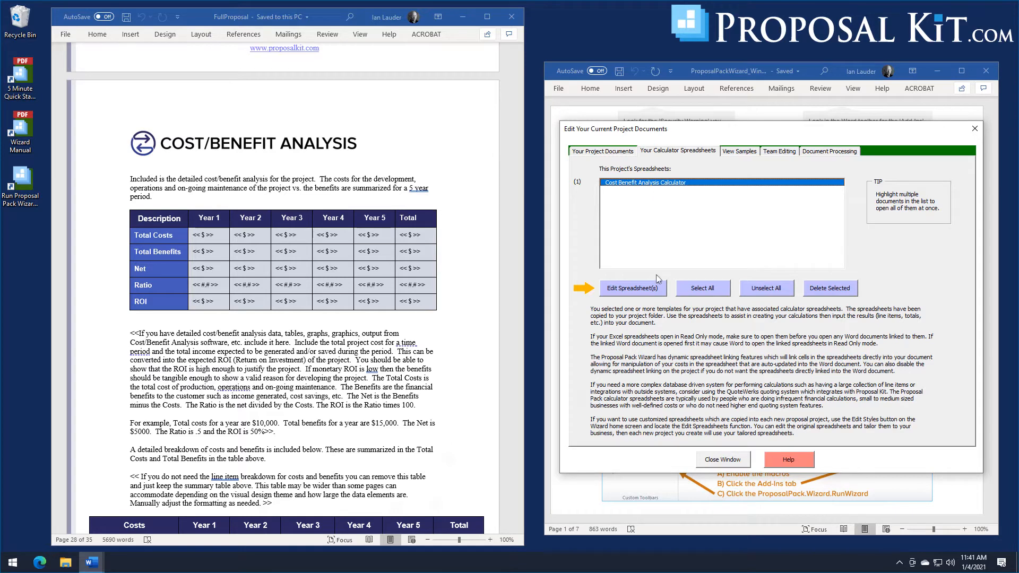
pyautogui.click(630, 289)
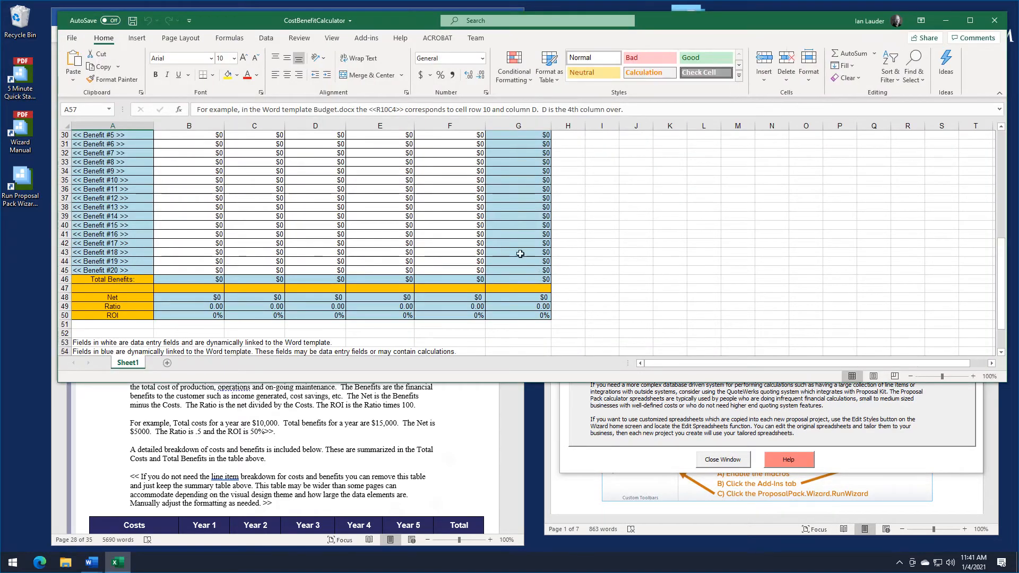
# - Examine the calculator's cost, benefit and ROI rows and its linking notes, and minimize the spreadsheet
pyautogui.scroll(10, 643, 240)
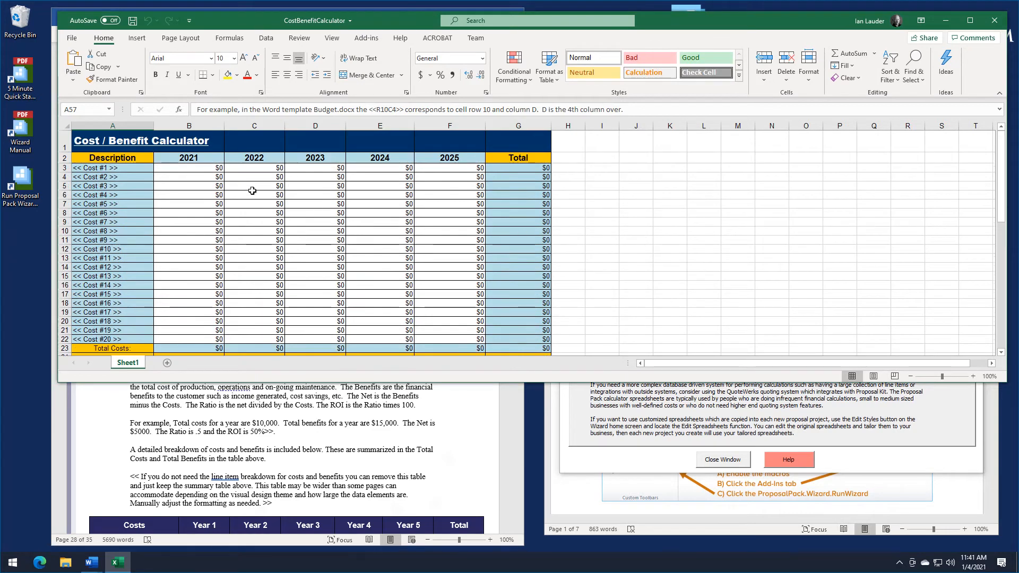
pyautogui.scroll(-8, 183, 174)
pyautogui.scroll(8, 182, 176)
pyautogui.moveTo(1001, 144); pyautogui.dragTo(1001, 269)
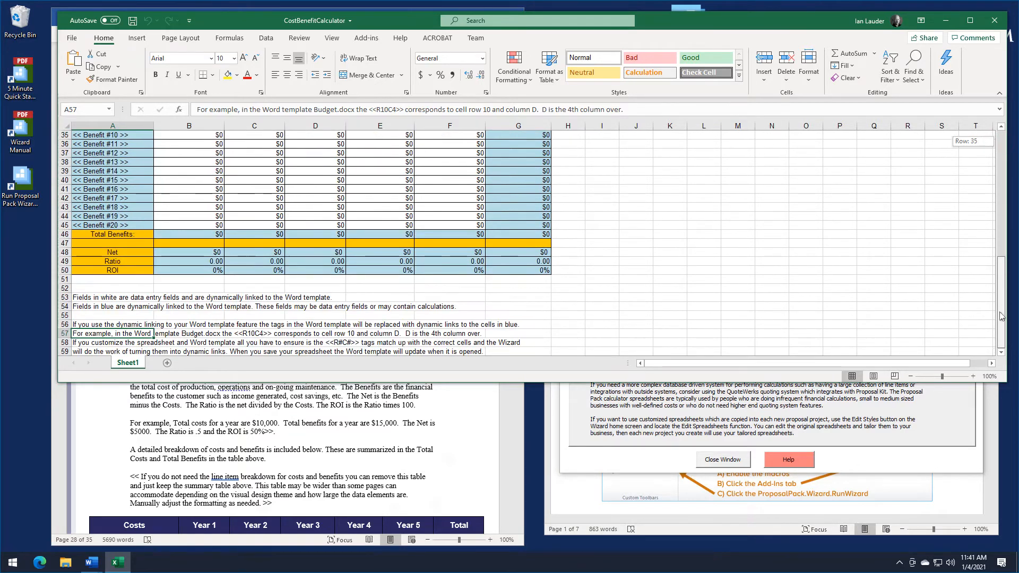
pyautogui.click(945, 21)
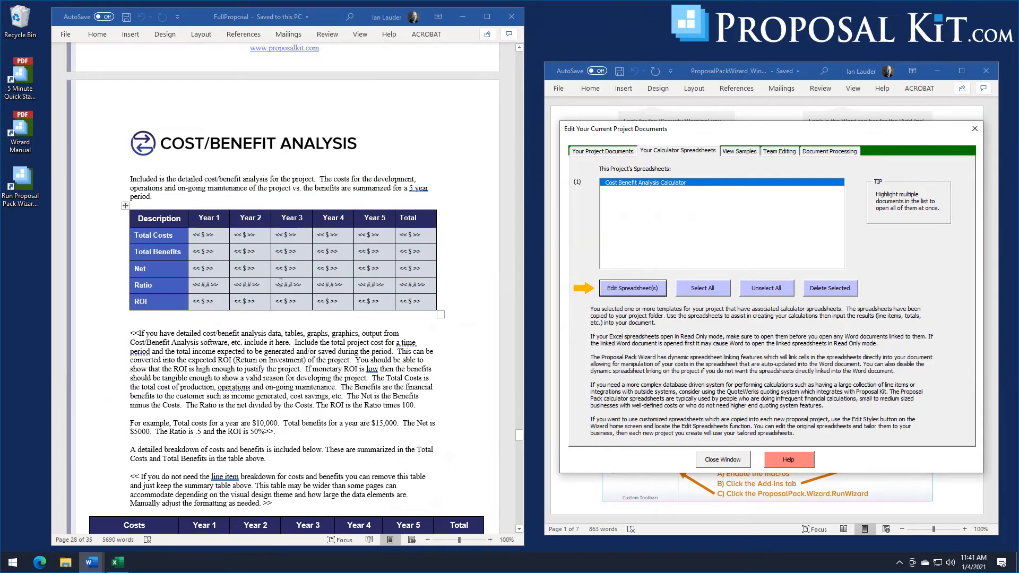
# - Compare the summary and line-item tables of the Cost/Benefit Analysis chapter with the calculator spreadsheet, and close the spreadsheet
pyautogui.scroll(-10, 215, 271)
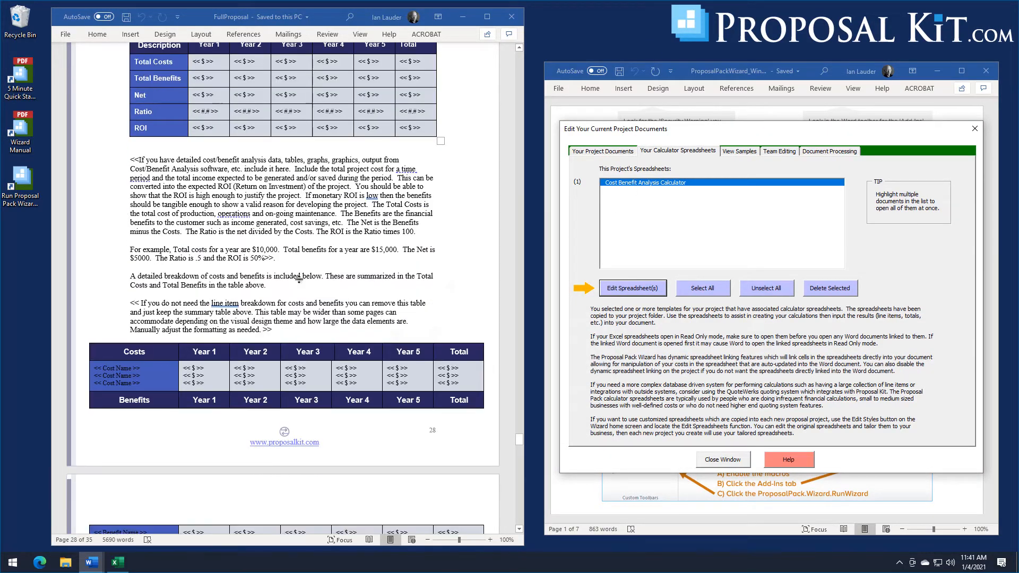
pyautogui.scroll(-2, 415, 257)
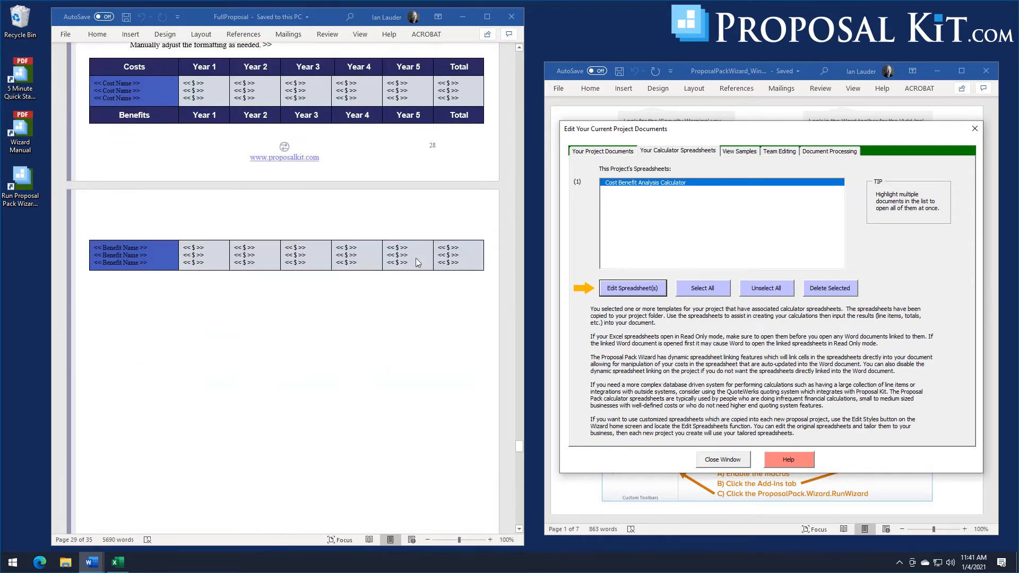
pyautogui.scroll(6, 416, 258)
pyautogui.scroll(2, 418, 262)
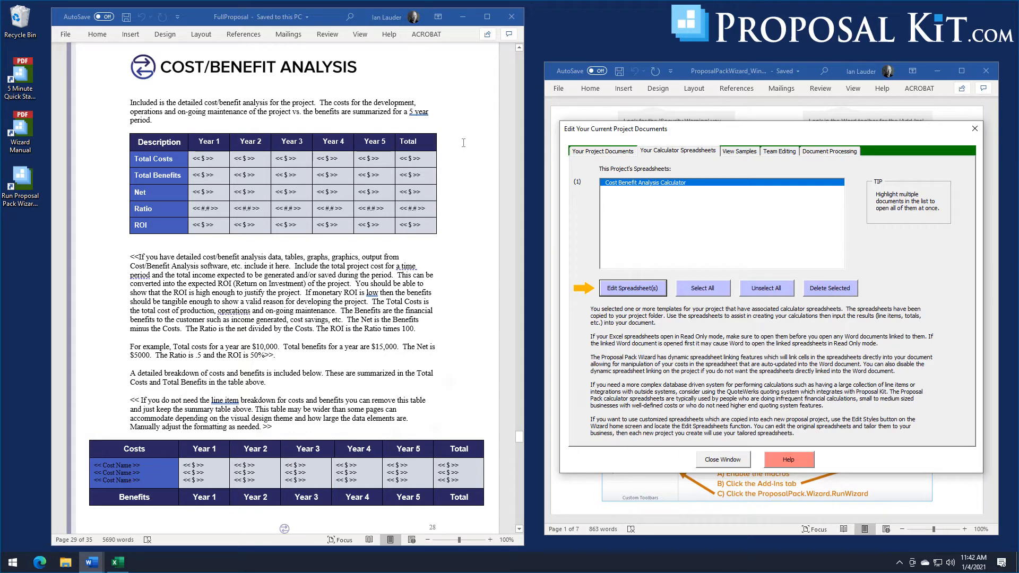
pyautogui.click(195, 158)
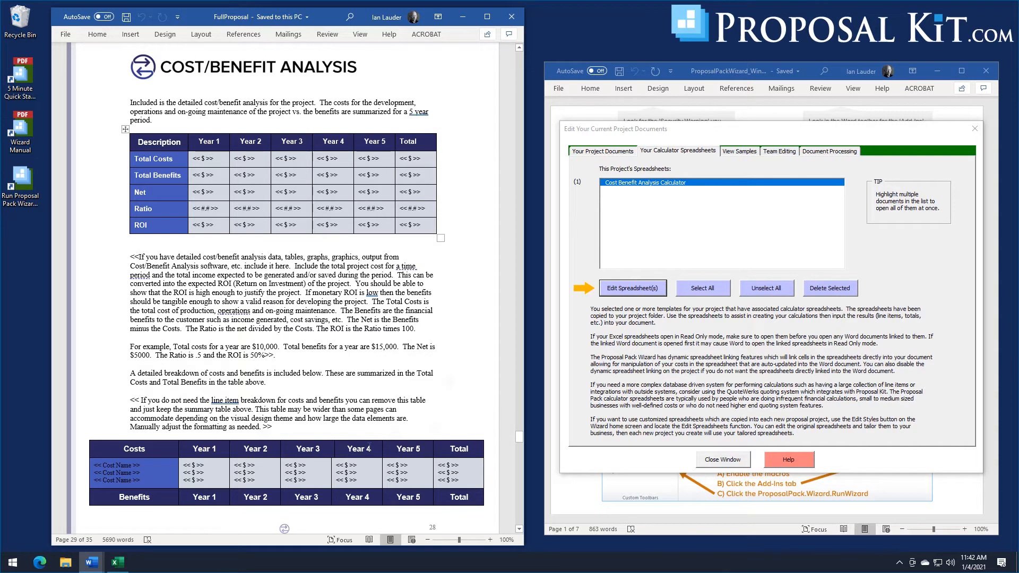
pyautogui.click(113, 564)
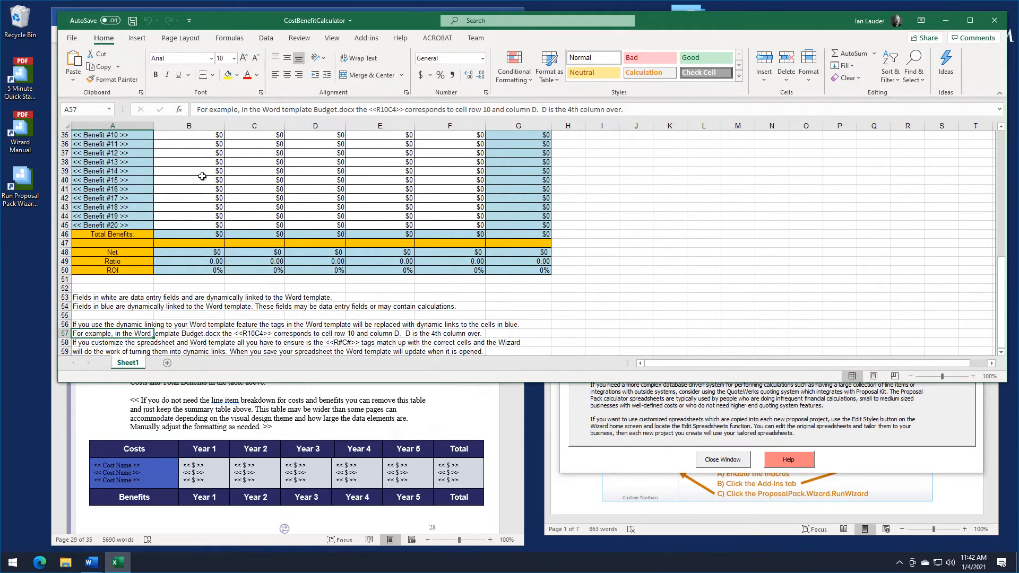
pyautogui.click(994, 20)
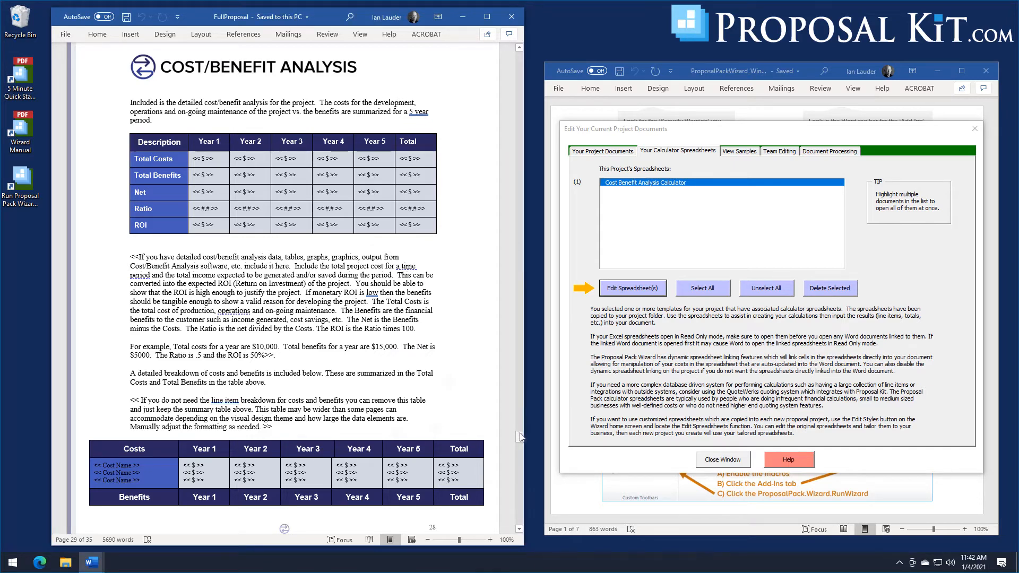
# - Look through the remaining chapters to the back page and return to the document's title page
pyautogui.moveTo(519, 445); pyautogui.dragTo(527, 517)
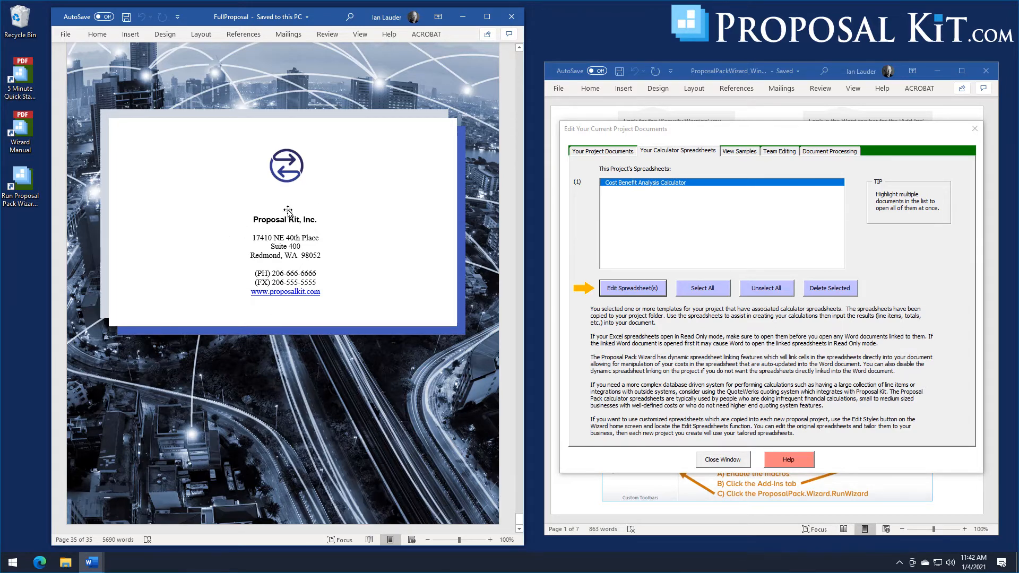
pyautogui.moveTo(520, 519); pyautogui.dragTo(520, 48)
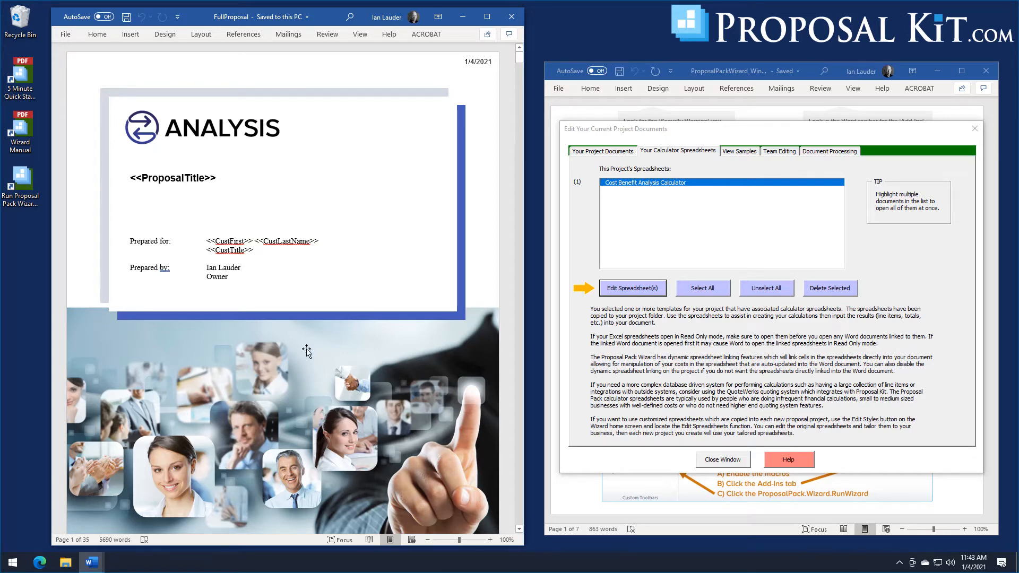
pyautogui.moveTo(519, 59)
pyautogui.mouseDown()
pyautogui.moveTo(524, 67)
pyautogui.moveTo(528, 46)
pyautogui.mouseUp()
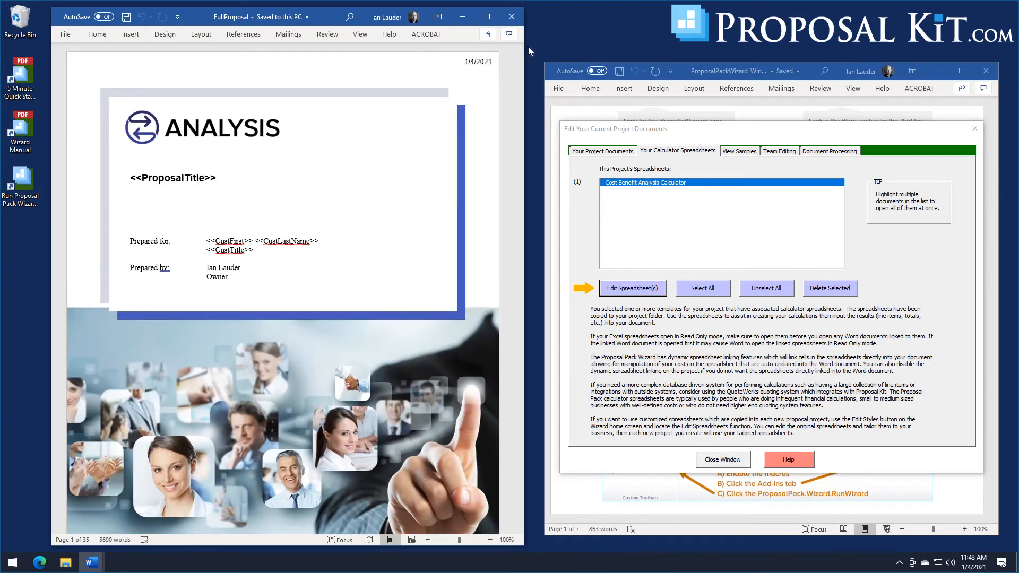
# - Close the finished analysis document and the project editing window, and choose Aqua #6 (V18.2) as the Proposal Pack style
pyautogui.click(512, 18)
pyautogui.click(724, 459)
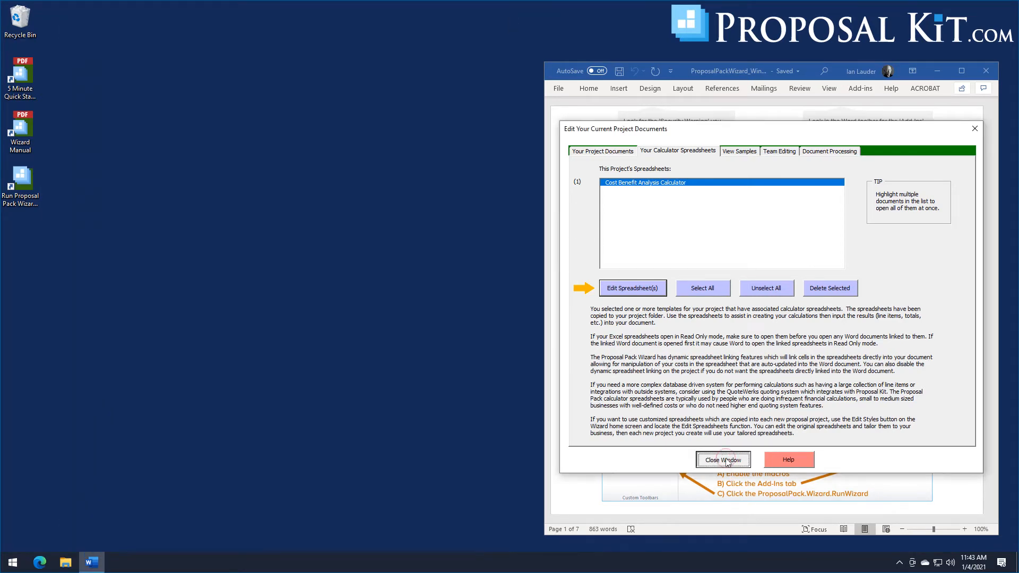
pyautogui.click(726, 150)
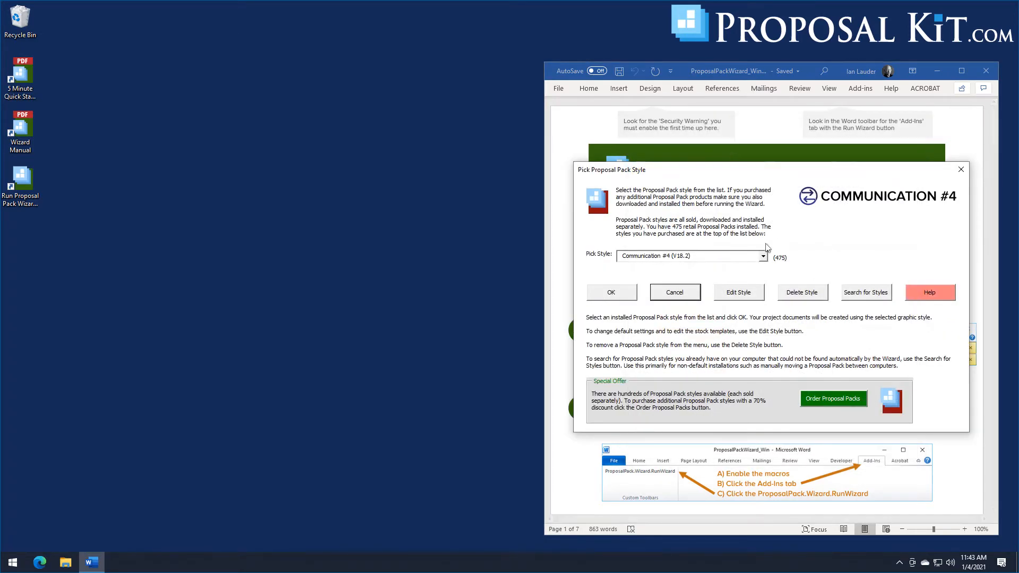
pyautogui.click(763, 256)
pyautogui.moveTo(766, 305); pyautogui.dragTo(765, 279)
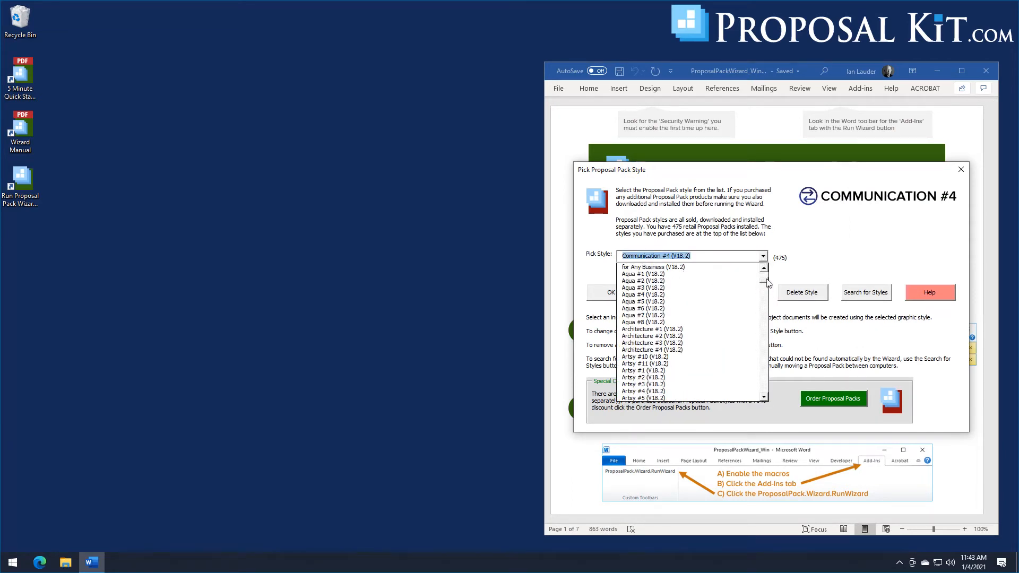
pyautogui.click(646, 309)
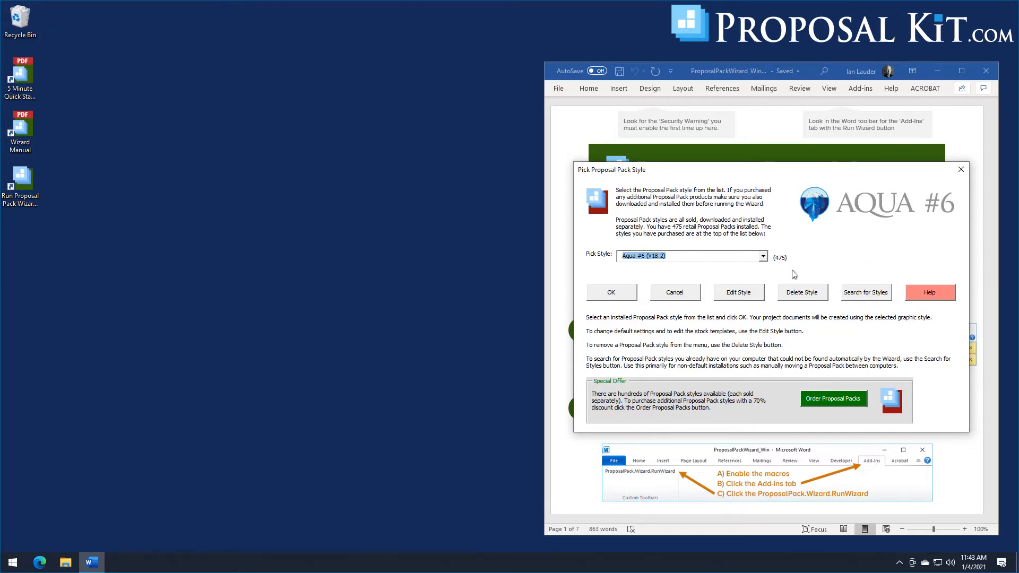
pyautogui.click(611, 297)
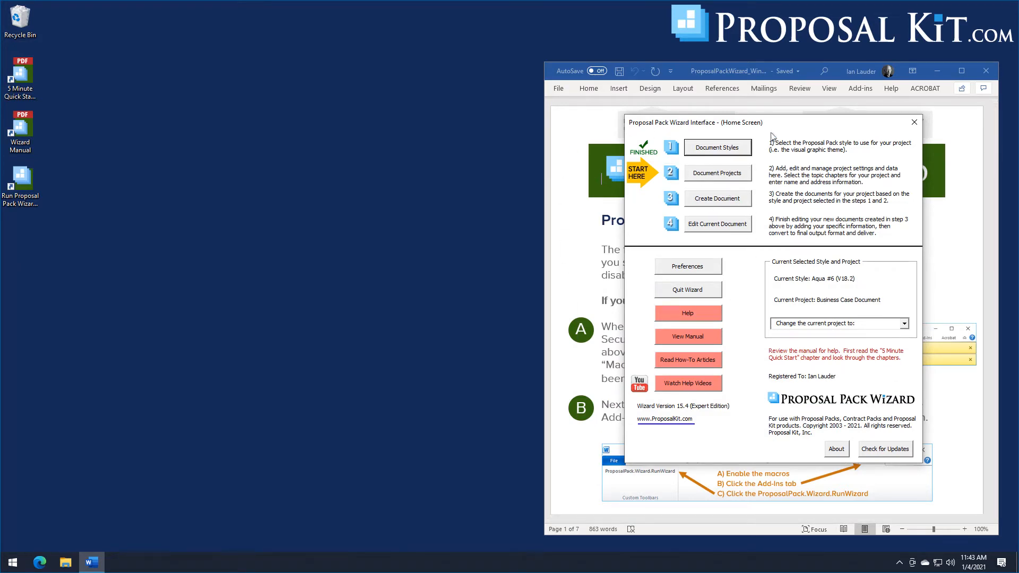
# - Add a new document project and name it "Our Business Strategy"
pyautogui.moveTo(783, 121)
pyautogui.mouseDown()
pyautogui.moveTo(785, 134)
pyautogui.moveTo(782, 123)
pyautogui.mouseUp()
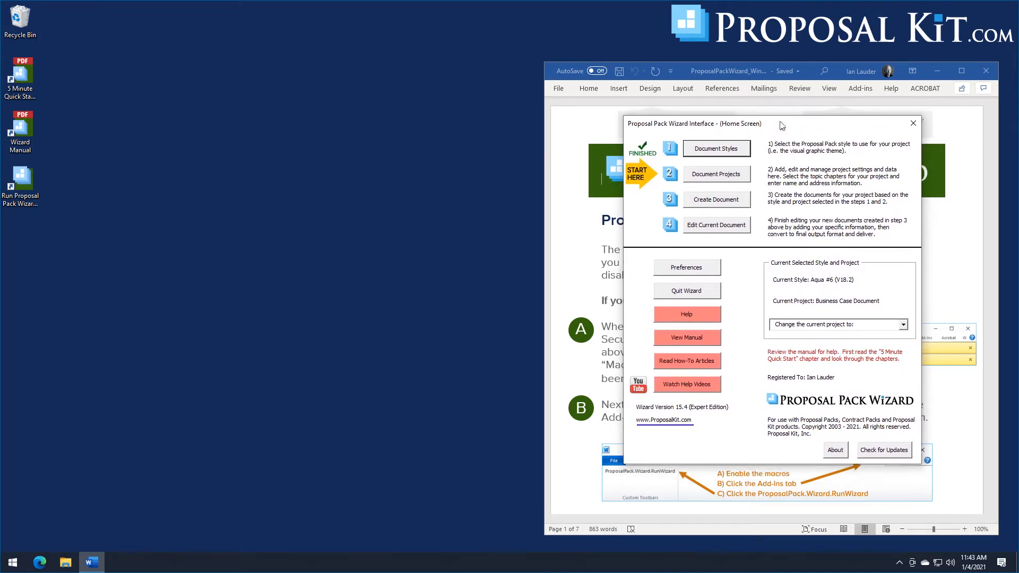
pyautogui.click(725, 178)
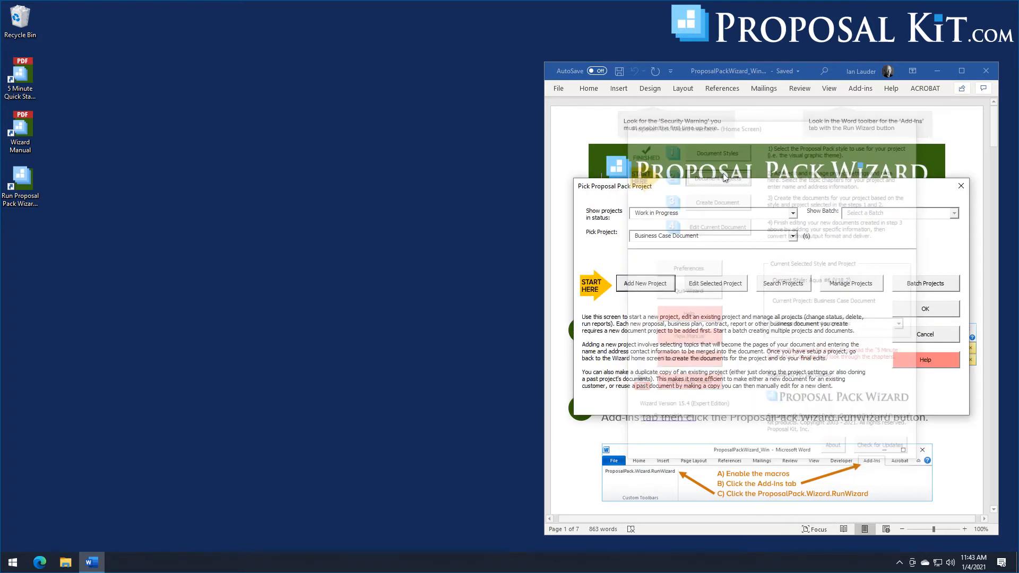
pyautogui.click(646, 285)
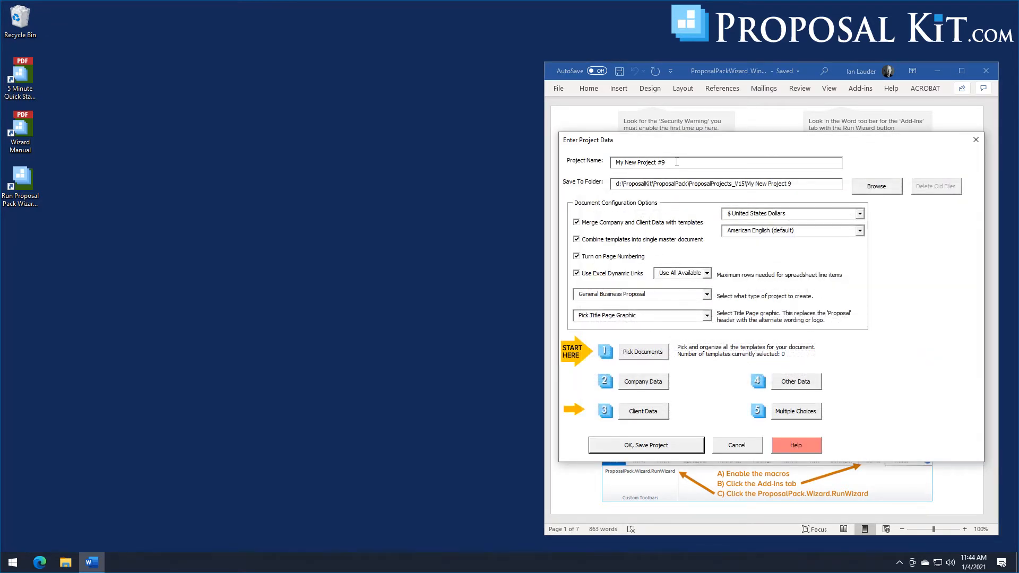
pyautogui.moveTo(677, 162); pyautogui.dragTo(573, 176)
pyautogui.write('Our Business Strategy')
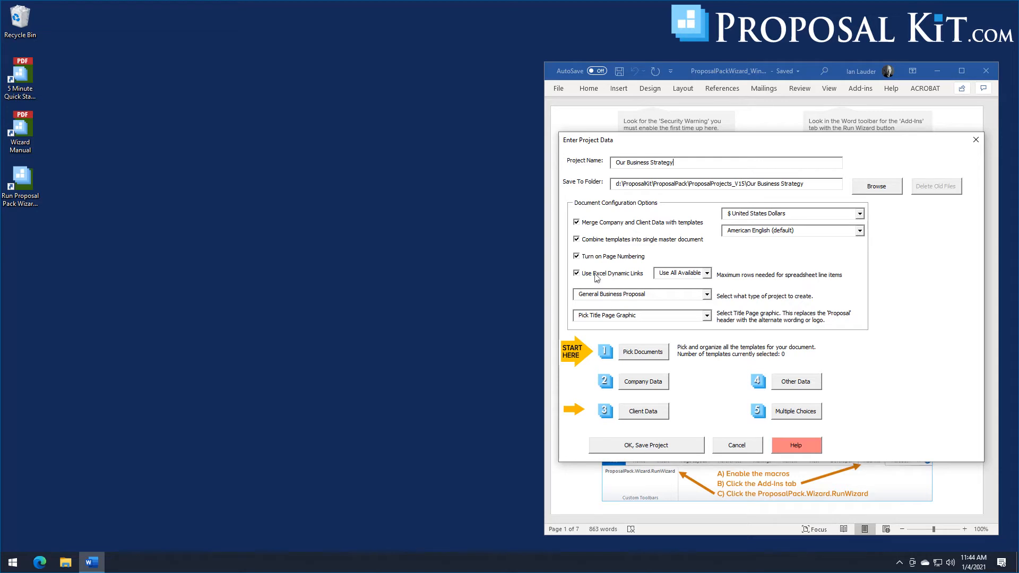
# - Import the project's topics from the "Business Strategy Change and Implementation Proposal" quick start list in the "Internal company proposal" category
pyautogui.click(650, 353)
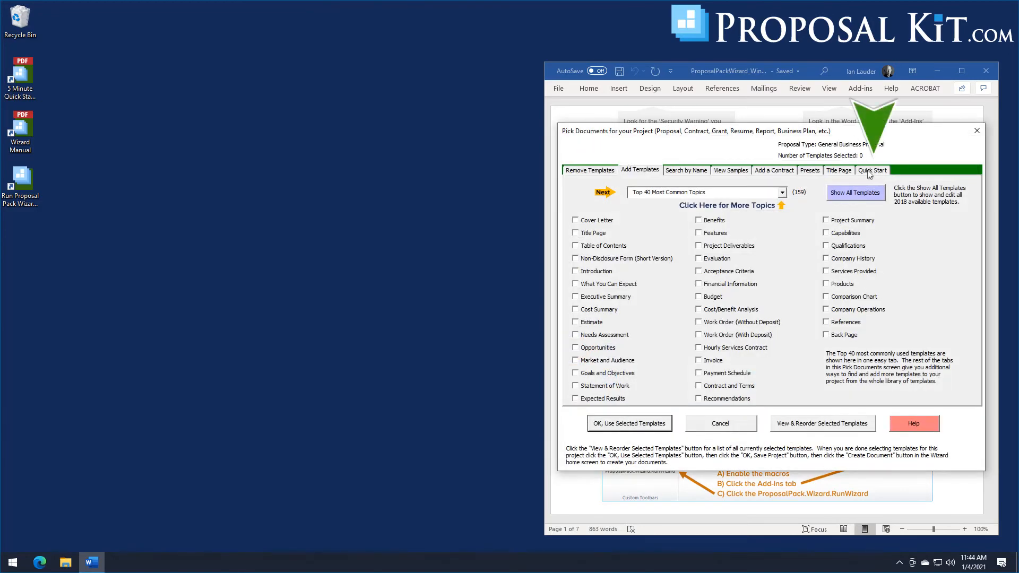
pyautogui.click(870, 170)
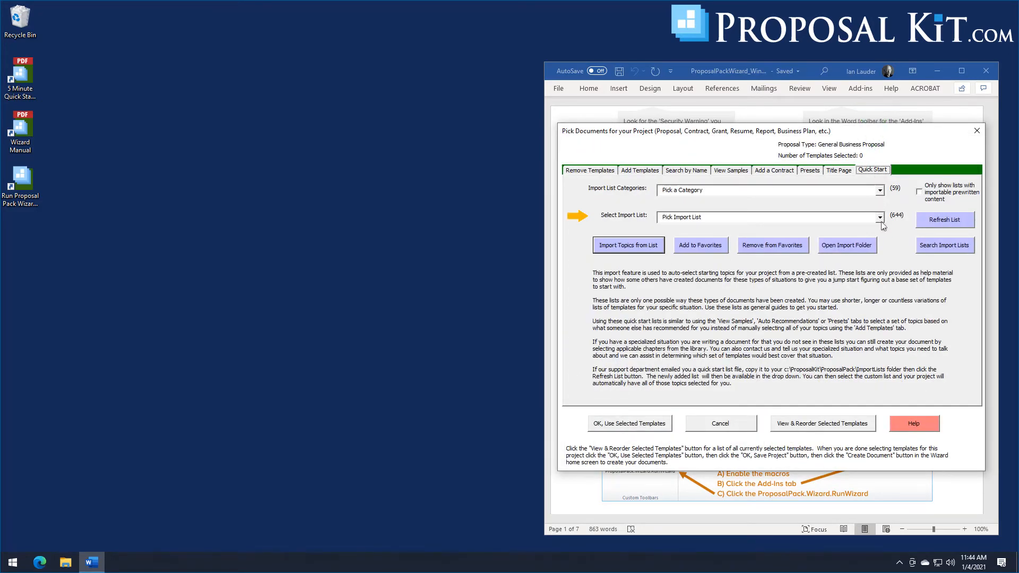
pyautogui.click(881, 222)
pyautogui.click(883, 192)
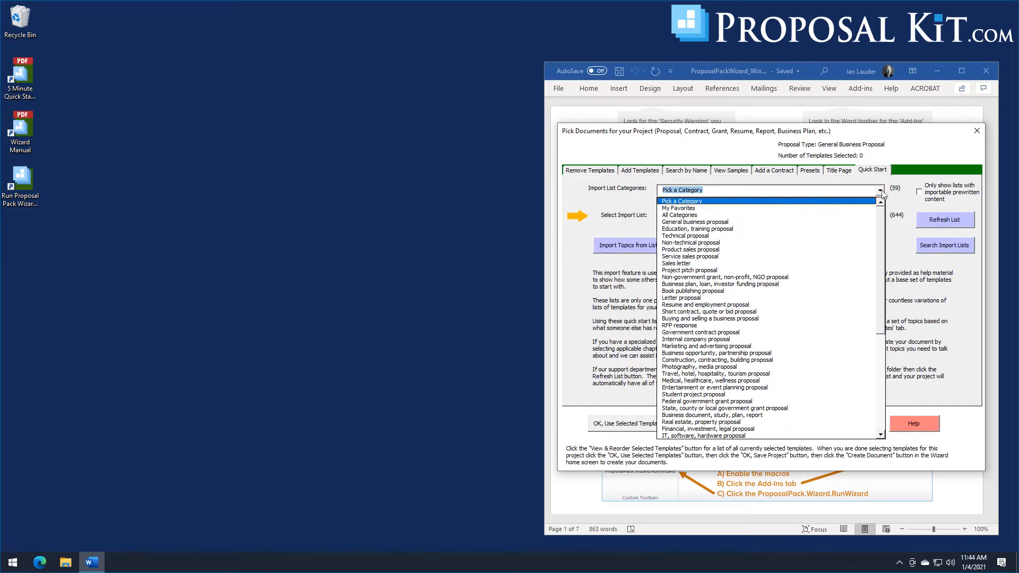
pyautogui.click(700, 339)
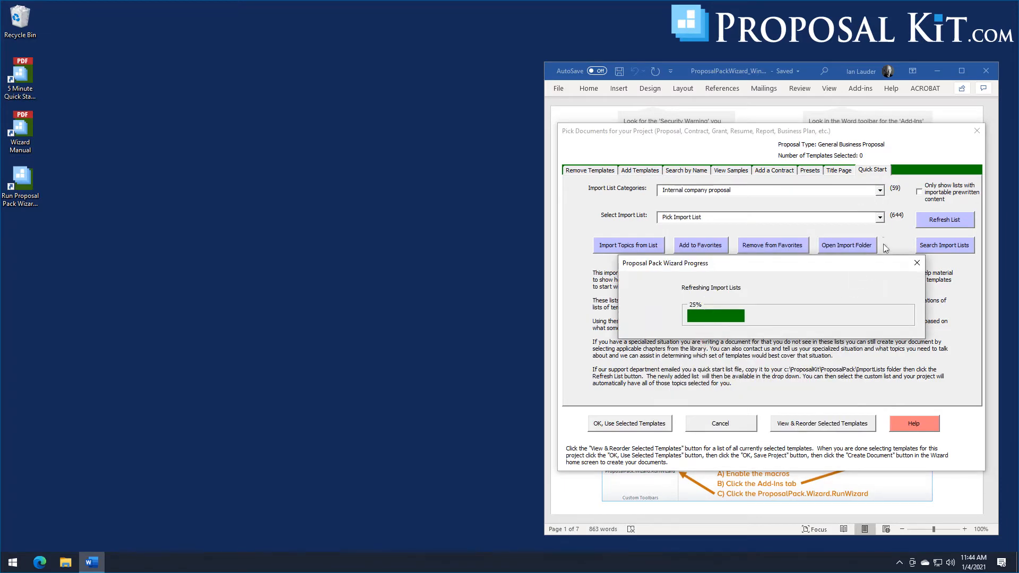
pyautogui.click(880, 218)
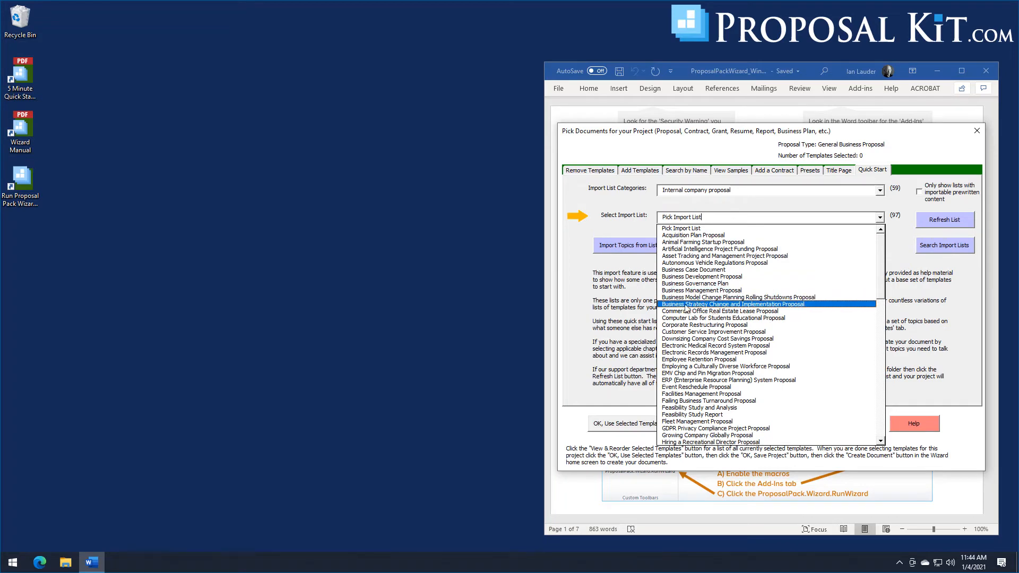
pyautogui.click(722, 305)
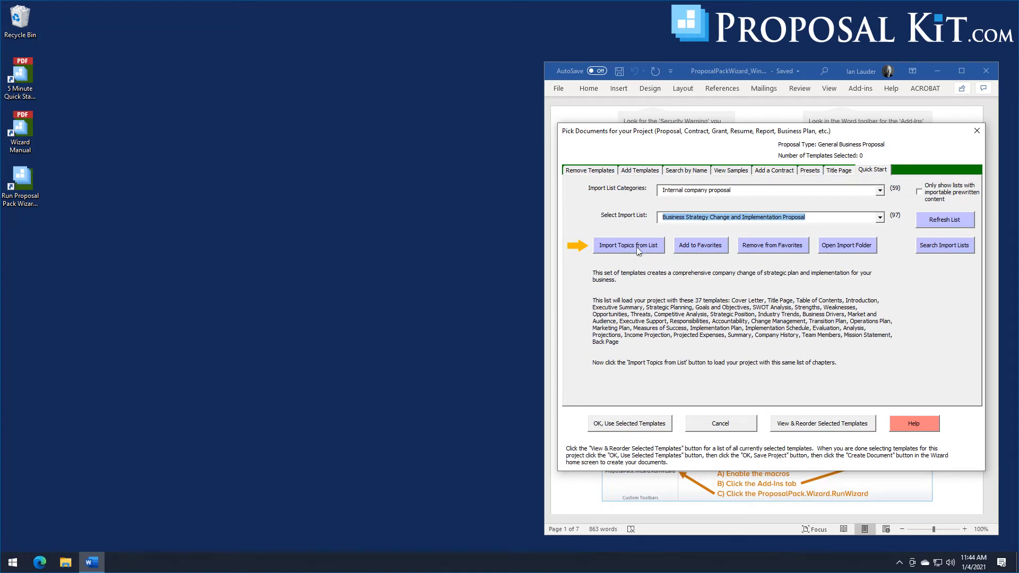
pyautogui.click(637, 251)
pyautogui.click(593, 332)
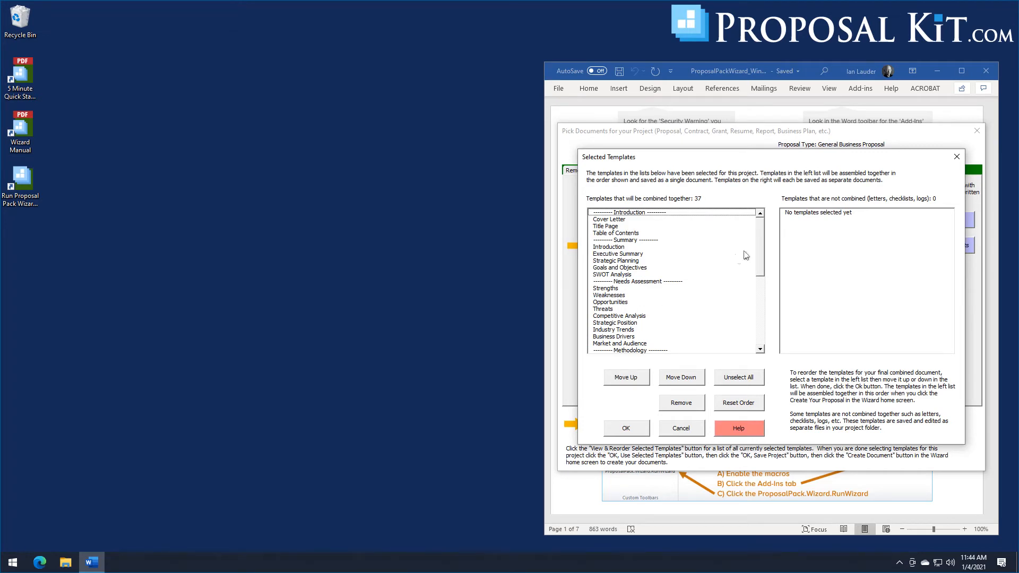
# - Examine the order of the selected templates from the cover letter through to the back page, and close the list
pyautogui.moveTo(760, 226)
pyautogui.mouseDown()
pyautogui.moveTo(763, 303)
pyautogui.moveTo(767, 228)
pyautogui.mouseUp()
pyautogui.moveTo(762, 236)
pyautogui.mouseDown()
pyautogui.moveTo(763, 313)
pyautogui.moveTo(765, 227)
pyautogui.mouseUp()
pyautogui.click(626, 429)
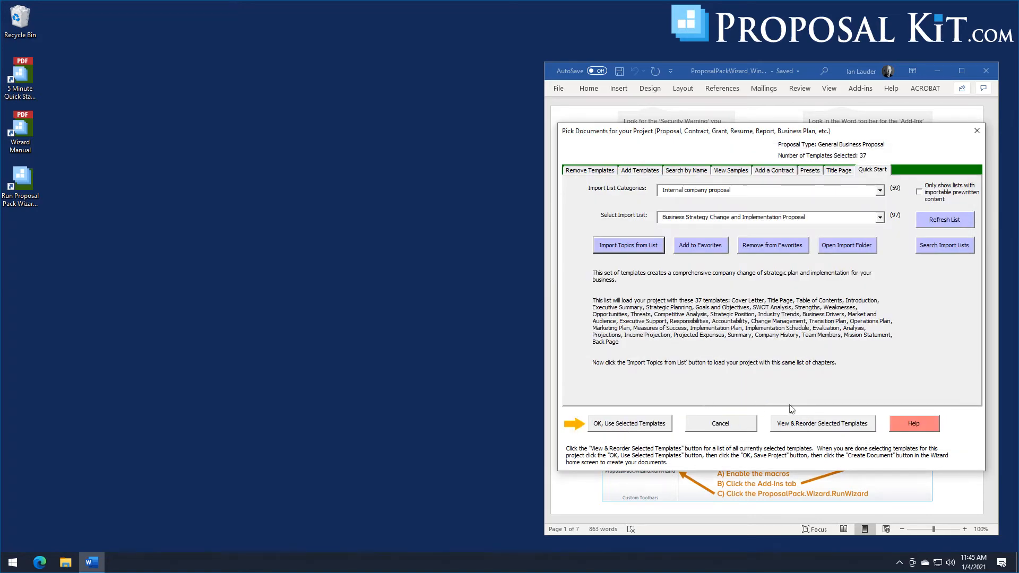
pyautogui.click(812, 425)
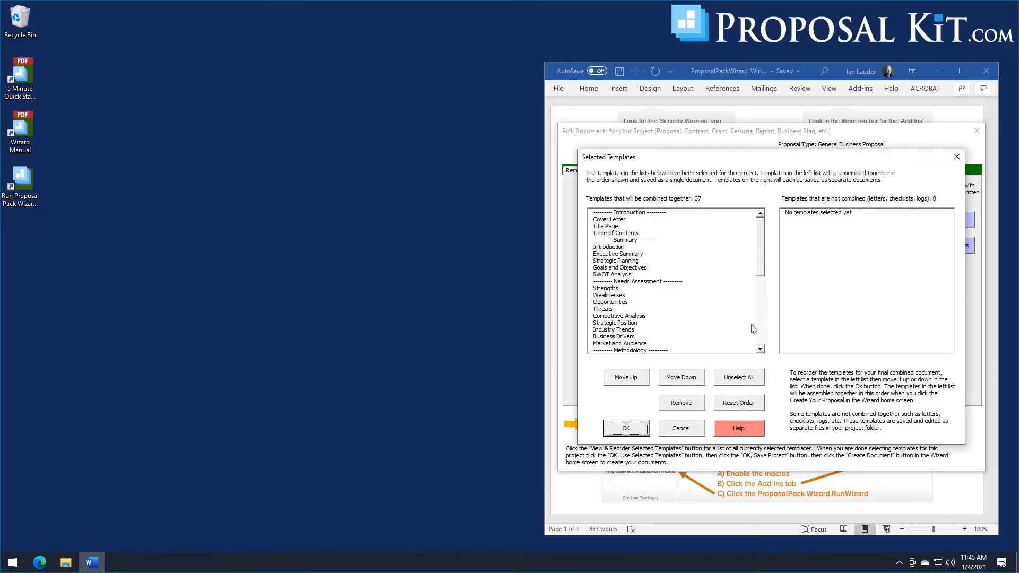
pyautogui.moveTo(760, 223); pyautogui.dragTo(761, 222)
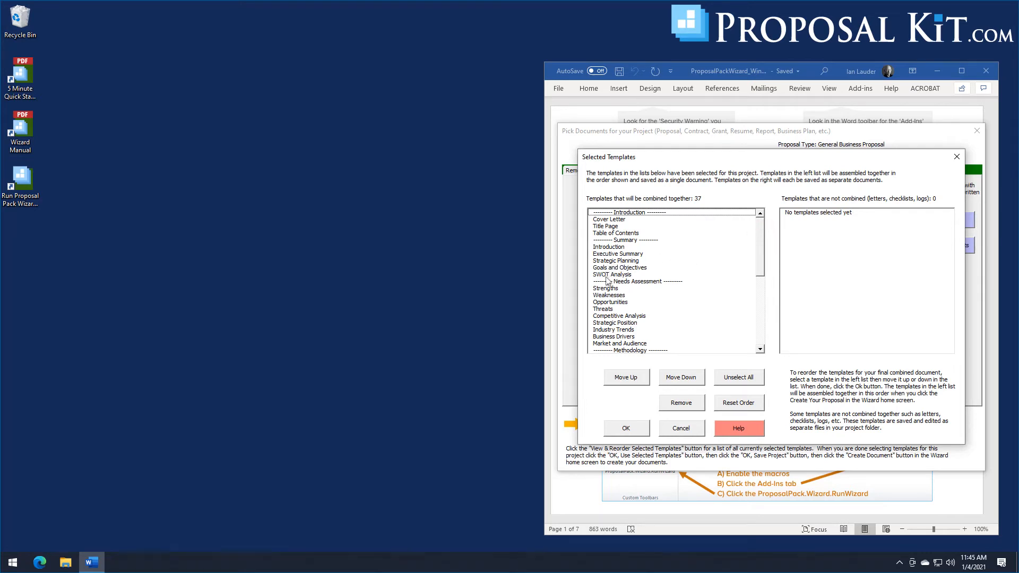
pyautogui.moveTo(759, 222); pyautogui.dragTo(764, 302)
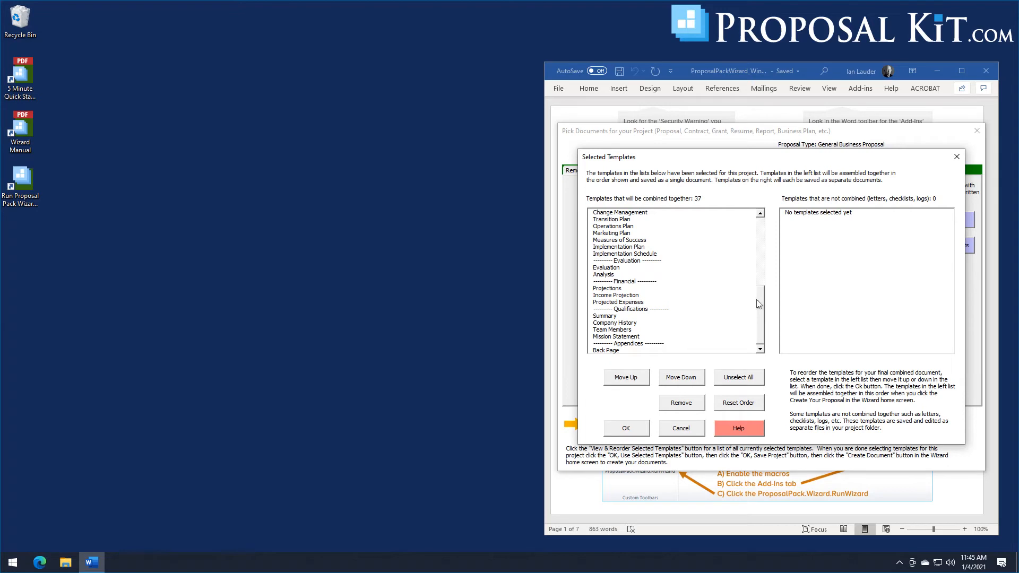
pyautogui.moveTo(761, 302)
pyautogui.mouseDown()
pyautogui.moveTo(761, 239)
pyautogui.moveTo(762, 311)
pyautogui.mouseUp()
pyautogui.moveTo(703, 155)
pyautogui.mouseDown()
pyautogui.moveTo(706, 190)
pyautogui.moveTo(704, 154)
pyautogui.mouseUp()
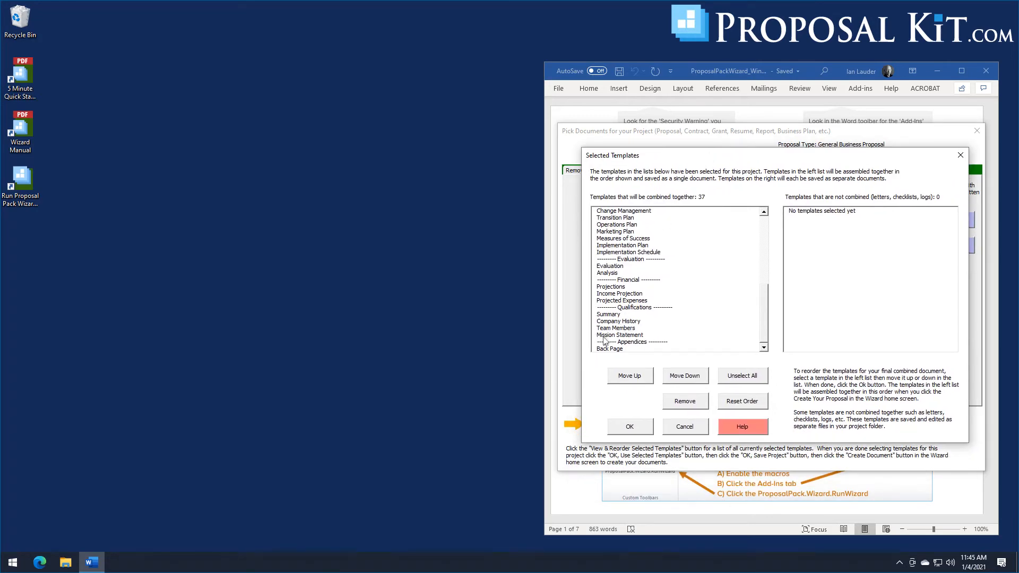
pyautogui.click(633, 431)
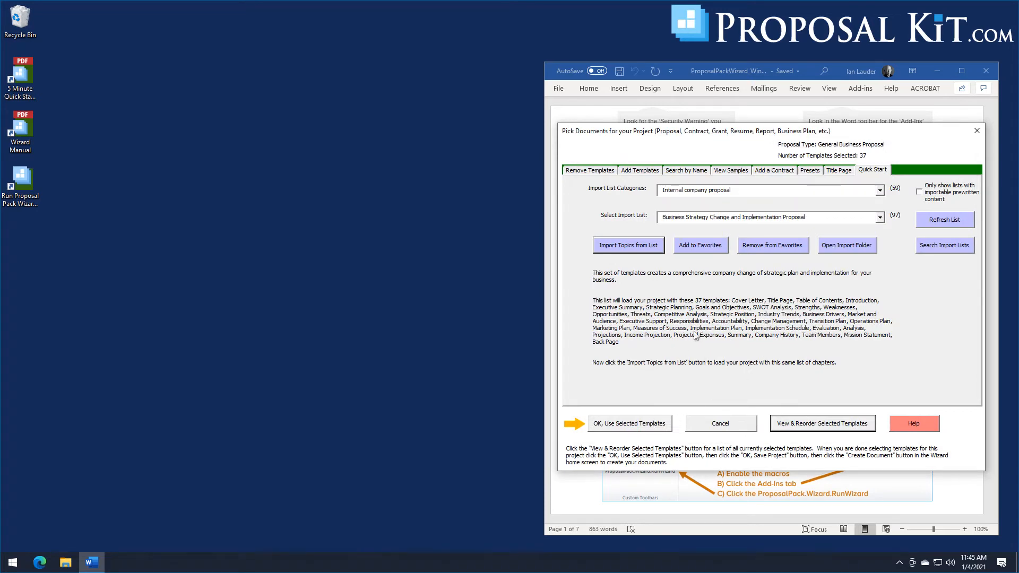
# - Accept the selected templates, save the project and generate its document
pyautogui.click(621, 424)
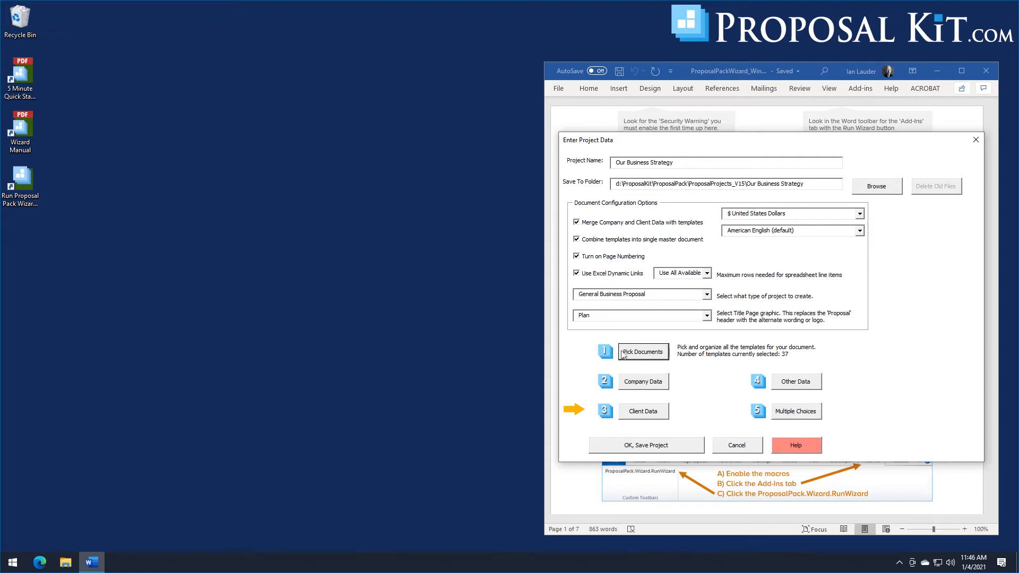
pyautogui.click(638, 452)
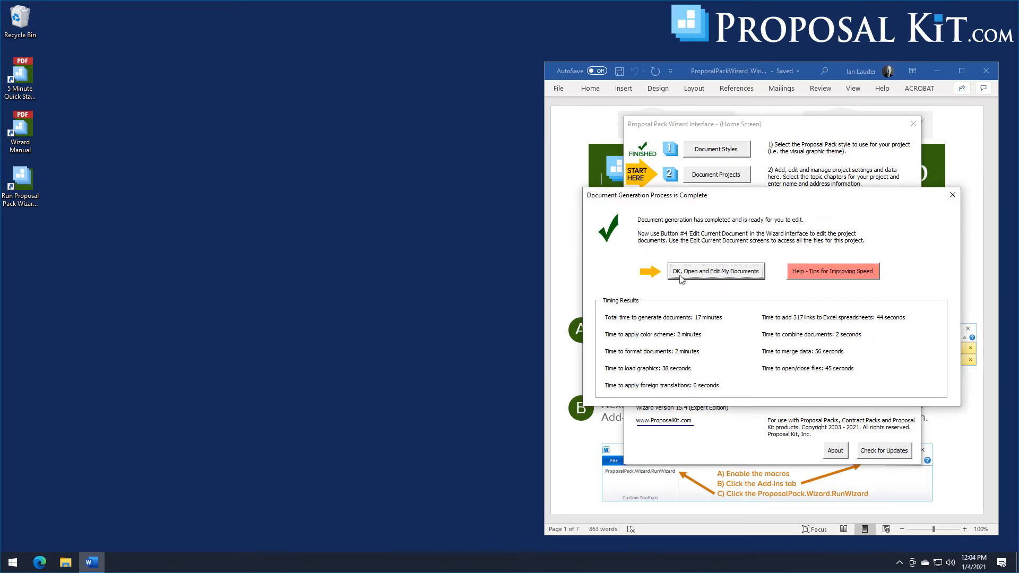
pyautogui.click(704, 273)
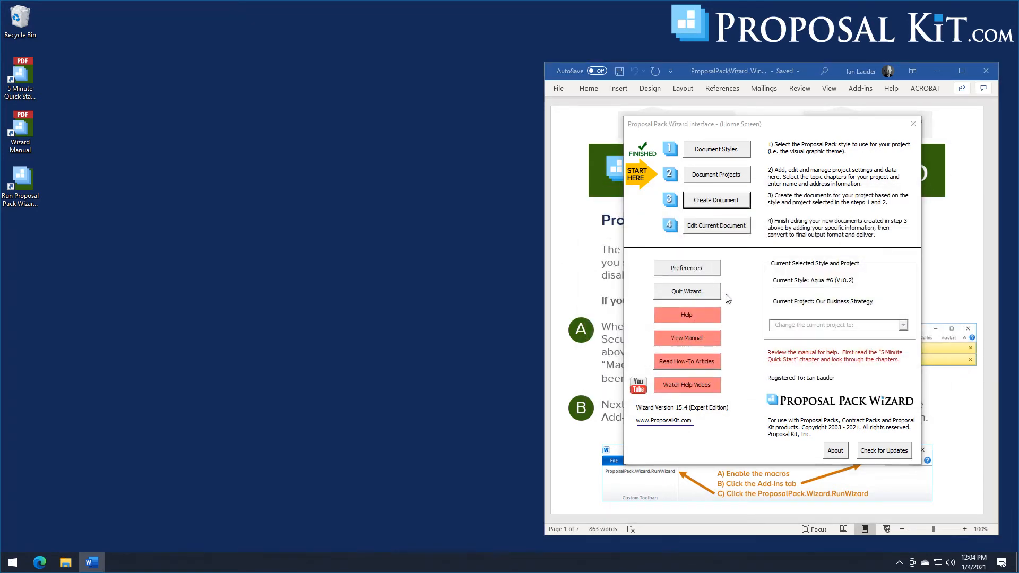
# - Open the project's Combined Project Document with its linked data updated, and move its window beside the wizard
pyautogui.click(663, 229)
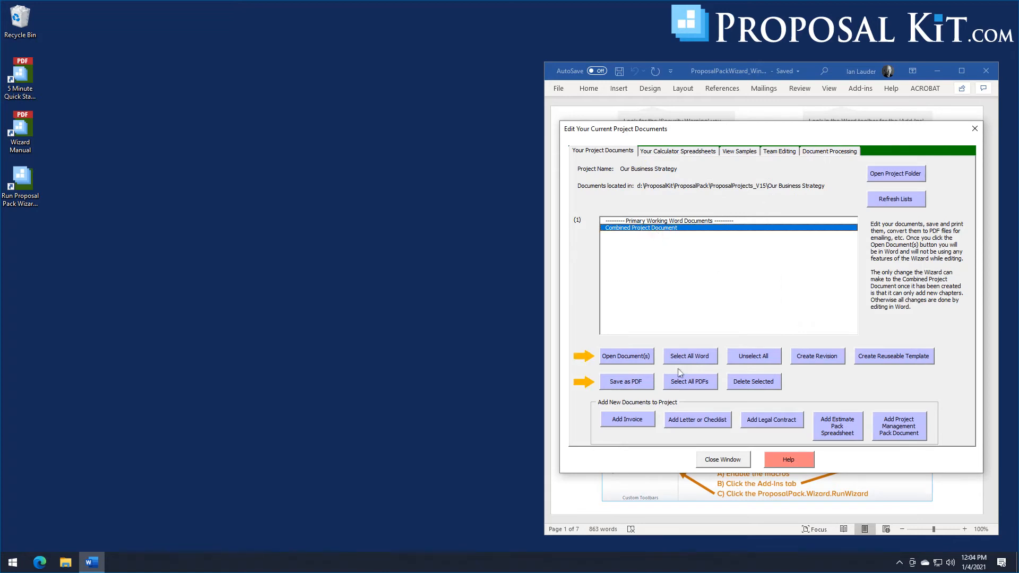
pyautogui.click(630, 360)
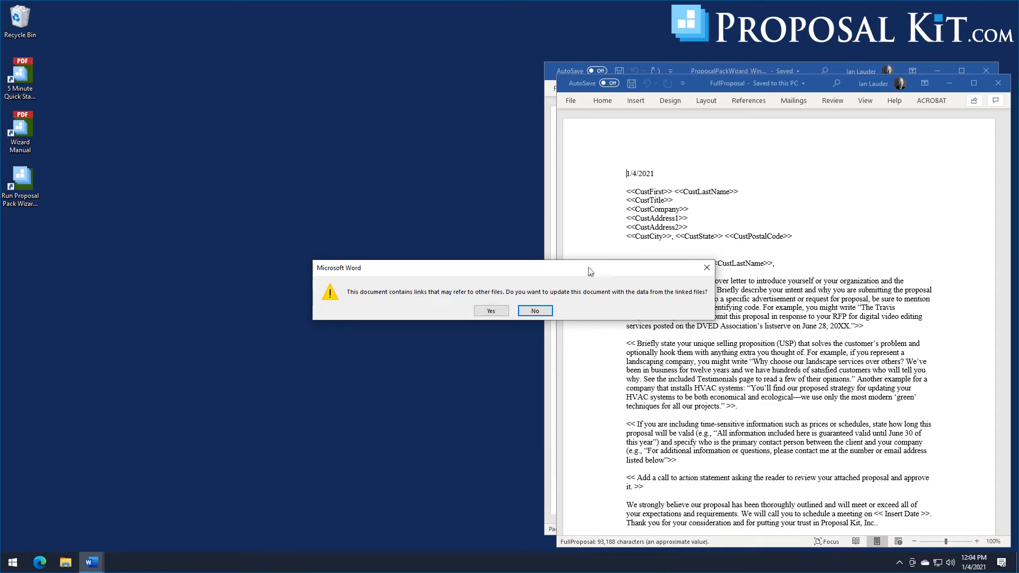
pyautogui.click(495, 312)
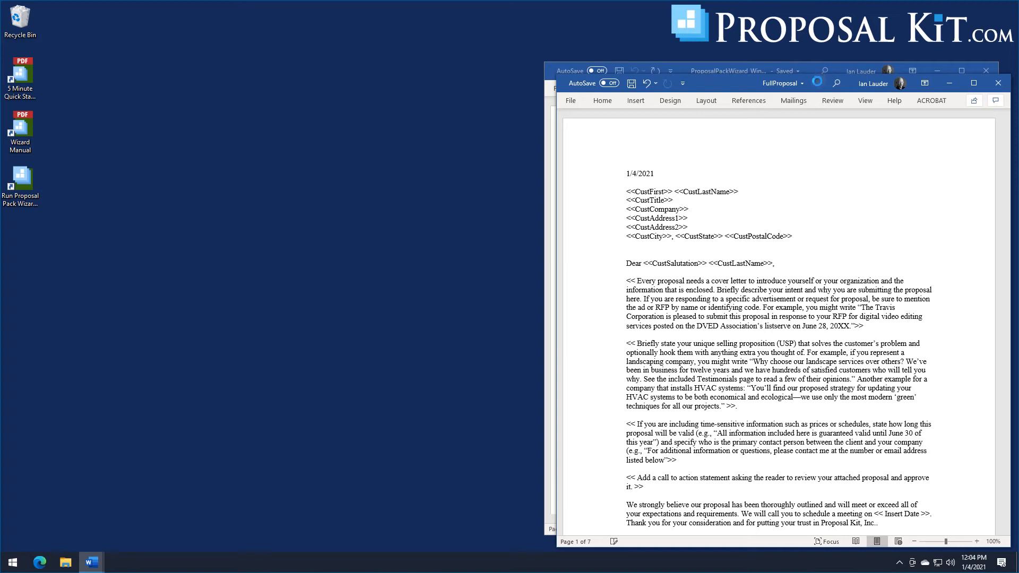
pyautogui.moveTo(817, 82); pyautogui.dragTo(309, 26)
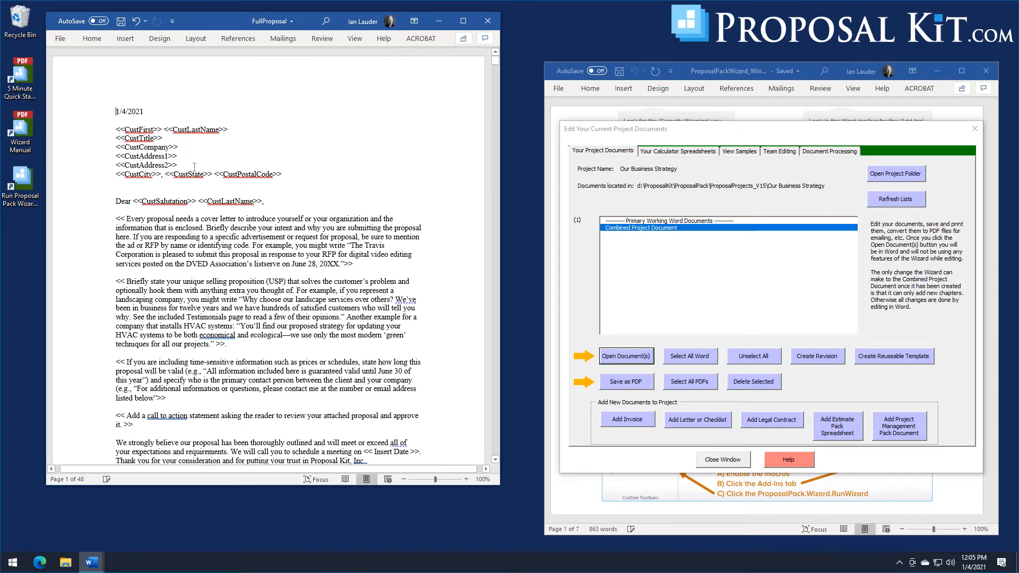
# - Go to the document's title page, enlarge the document window vertically, and examine the Plan logo graphic and the box behind it
pyautogui.moveTo(494, 59); pyautogui.dragTo(496, 72)
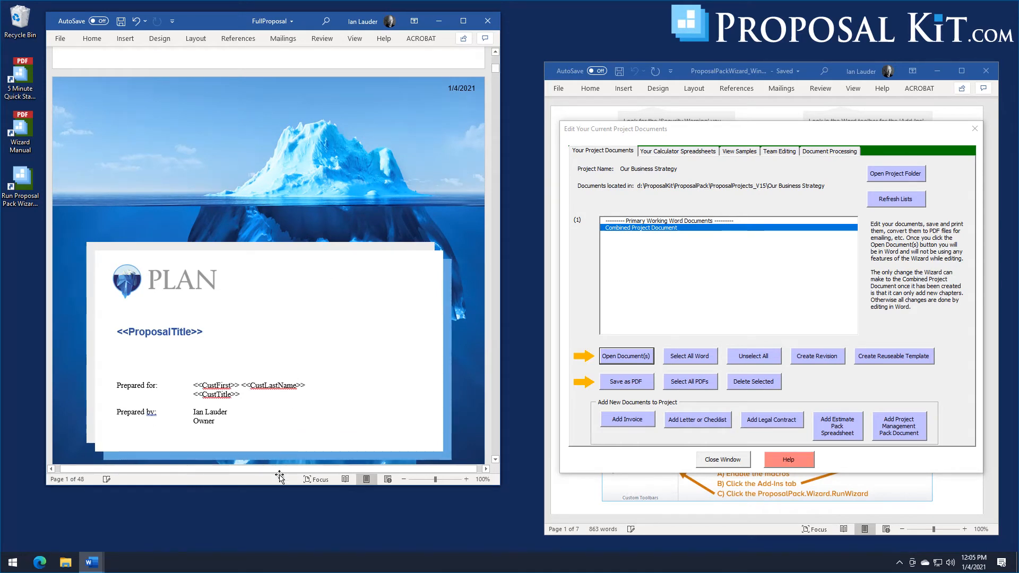
pyautogui.moveTo(275, 486); pyautogui.dragTo(275, 548)
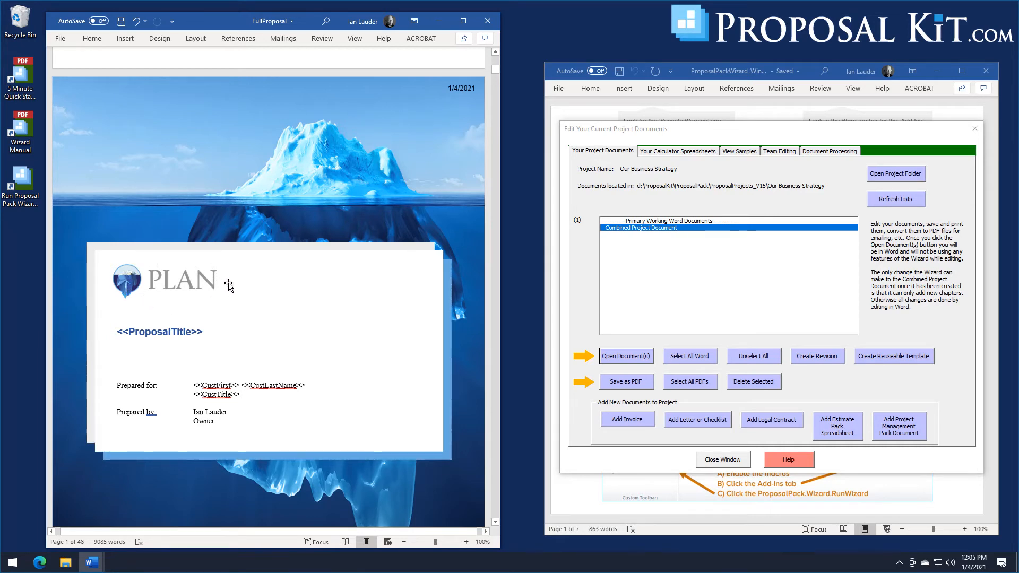
pyautogui.click(180, 280)
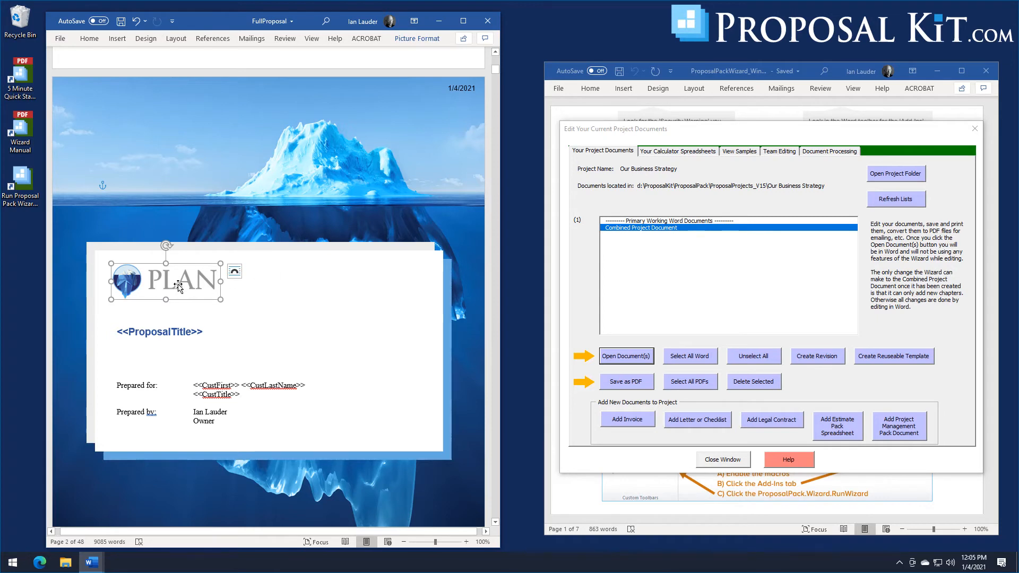
pyautogui.click(239, 293)
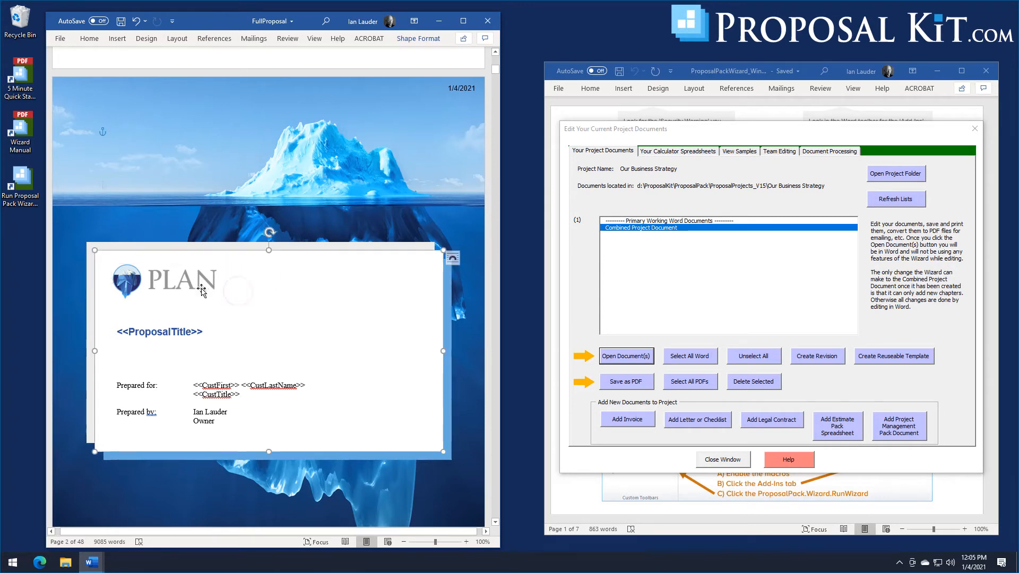
pyautogui.click(187, 285)
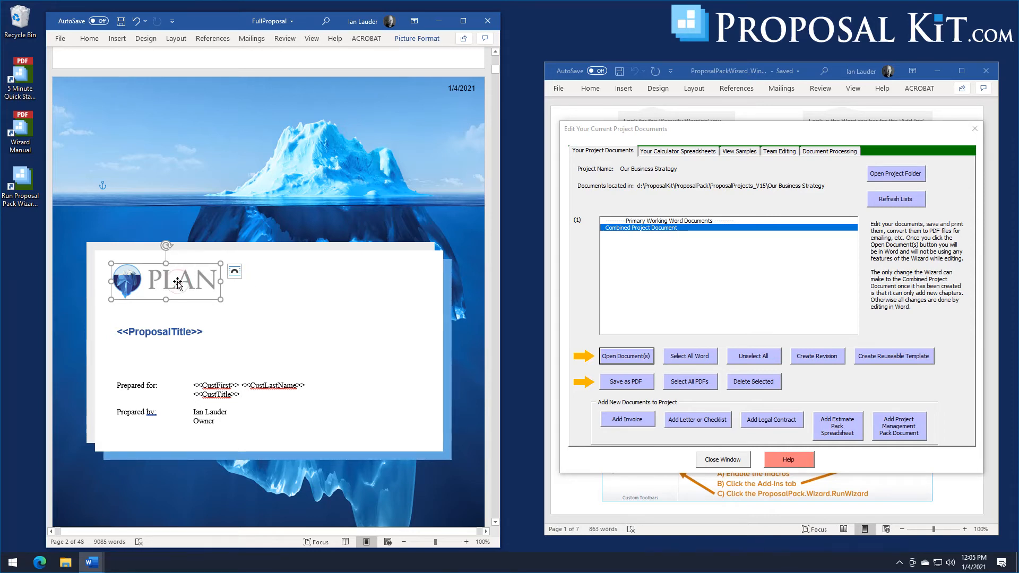
pyautogui.click(231, 292)
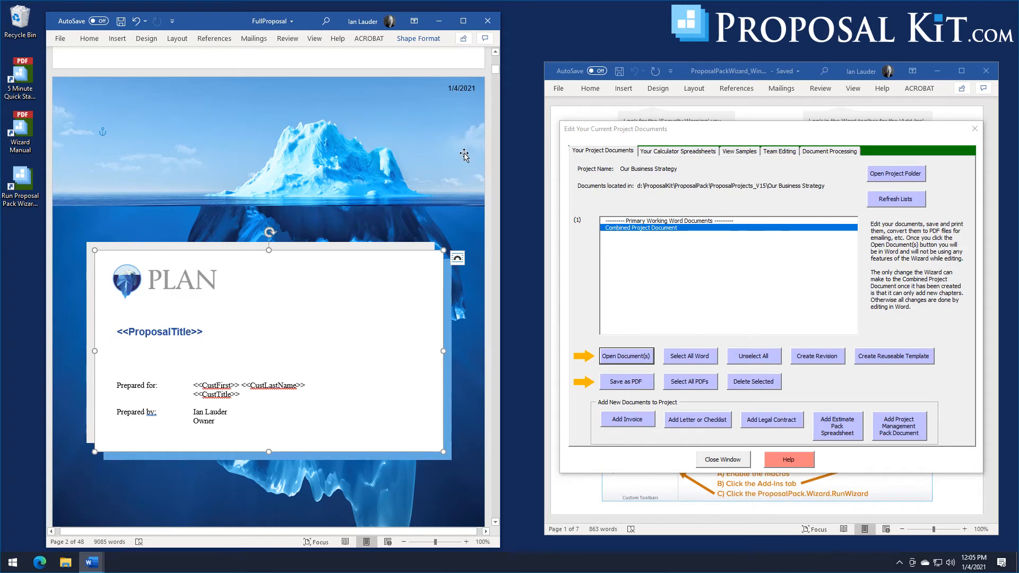
# - Go to the Implementation Plan chapter and examine the Proposal acceptance and Contracts signed items in its schedule table
pyautogui.moveTo(497, 74); pyautogui.dragTo(492, 349)
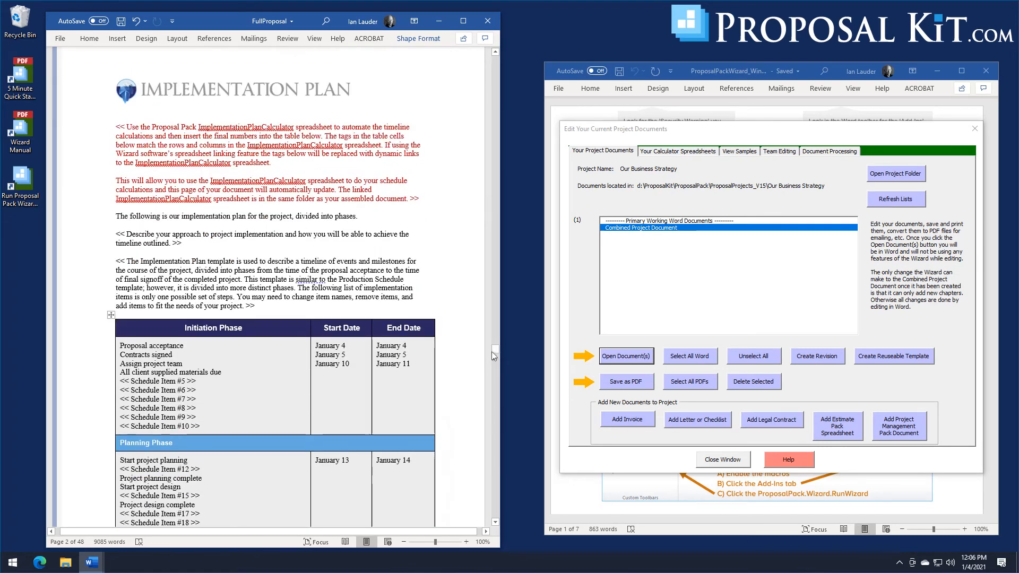
pyautogui.tripleClick(157, 346)
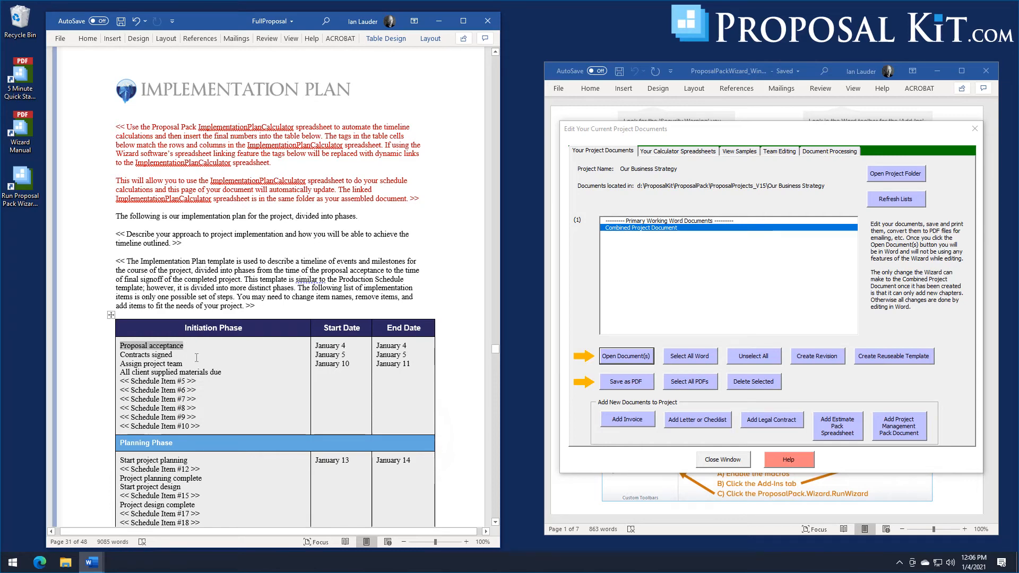
pyautogui.click(160, 358)
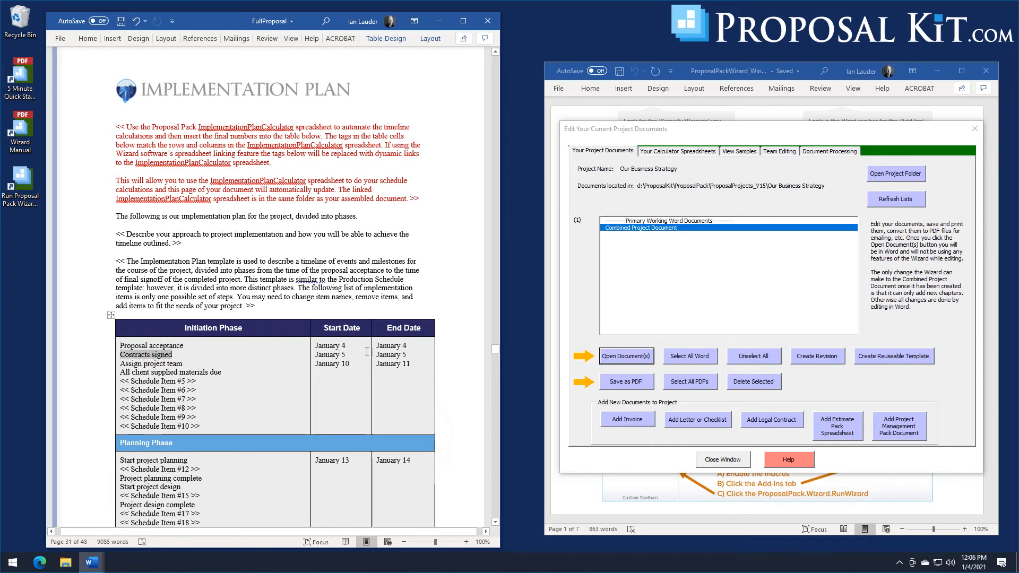
# - Try to open the Implementation Plan Calculator from the project's calculator spreadsheets while the linked document is open
pyautogui.click(674, 154)
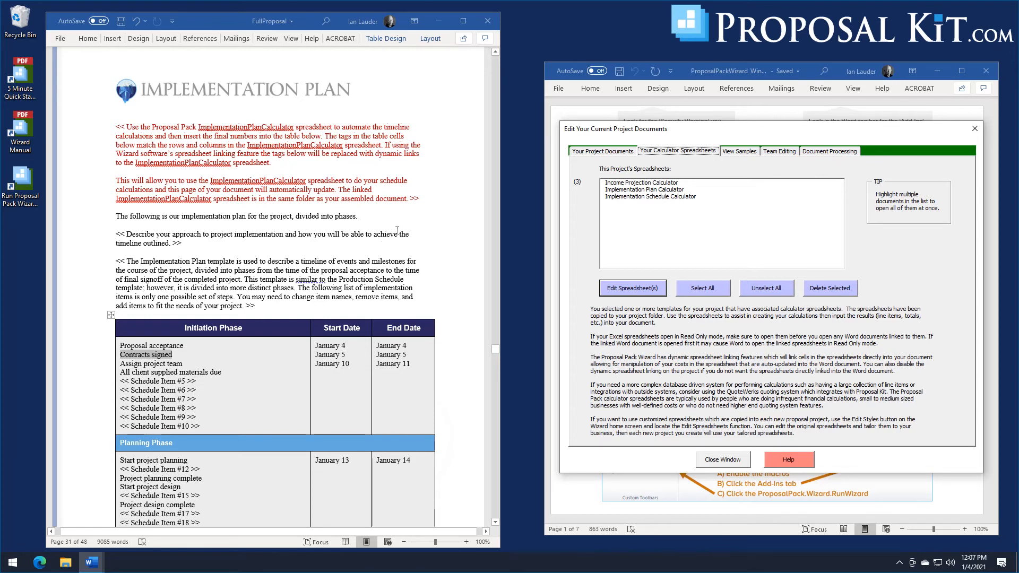
pyautogui.doubleClick(644, 189)
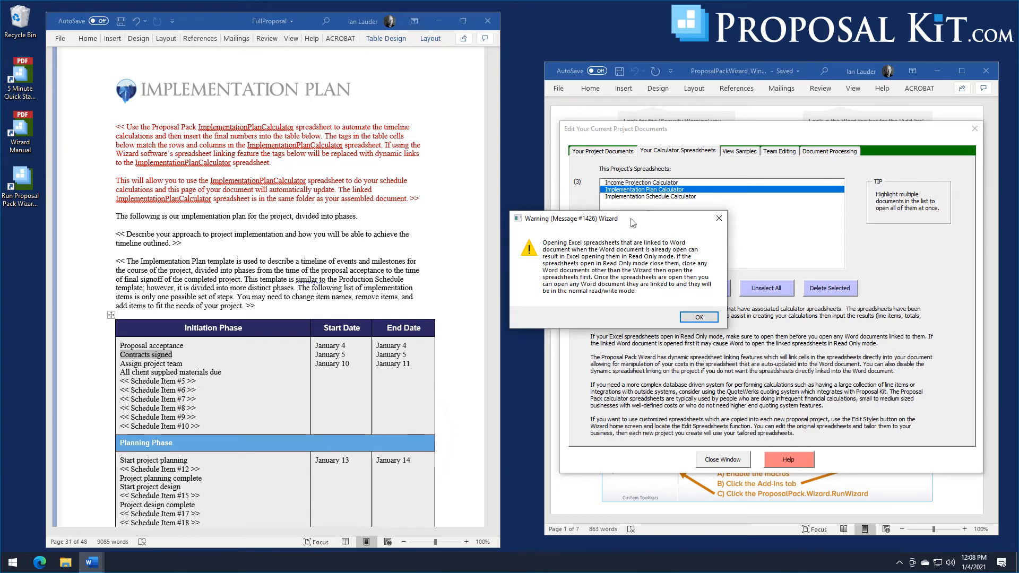
pyautogui.moveTo(633, 223); pyautogui.dragTo(640, 221)
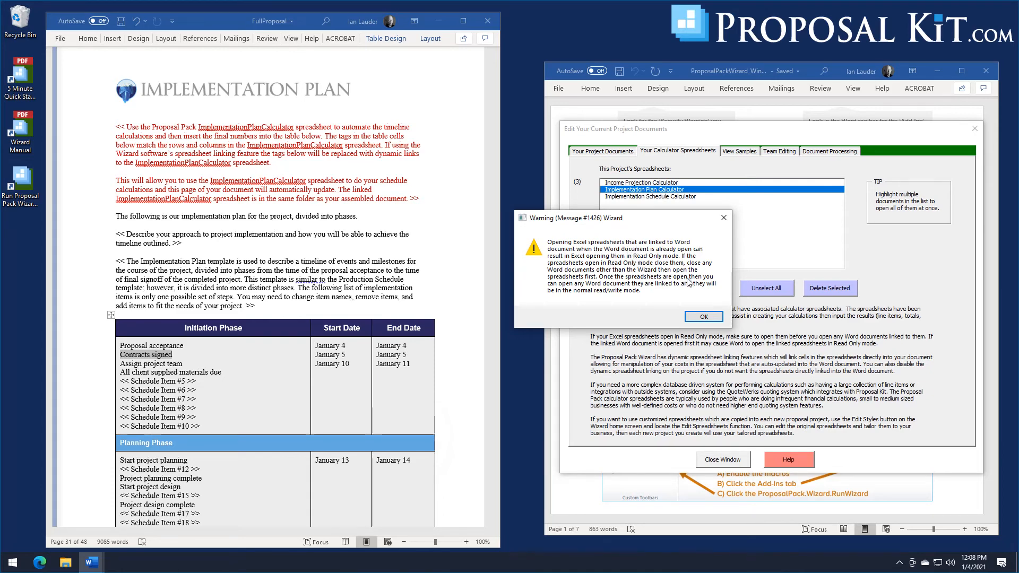
pyautogui.click(704, 317)
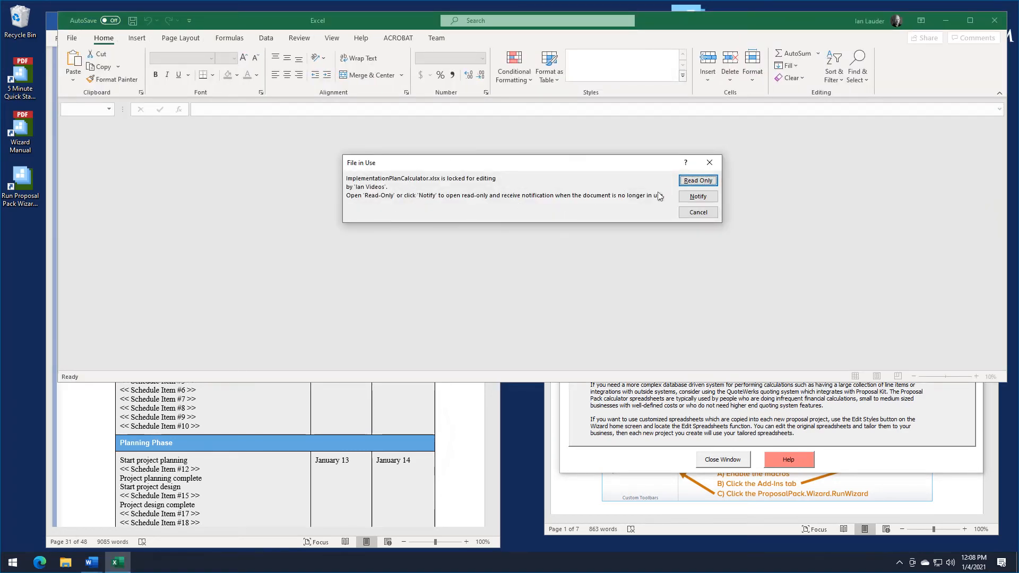
pyautogui.click(697, 212)
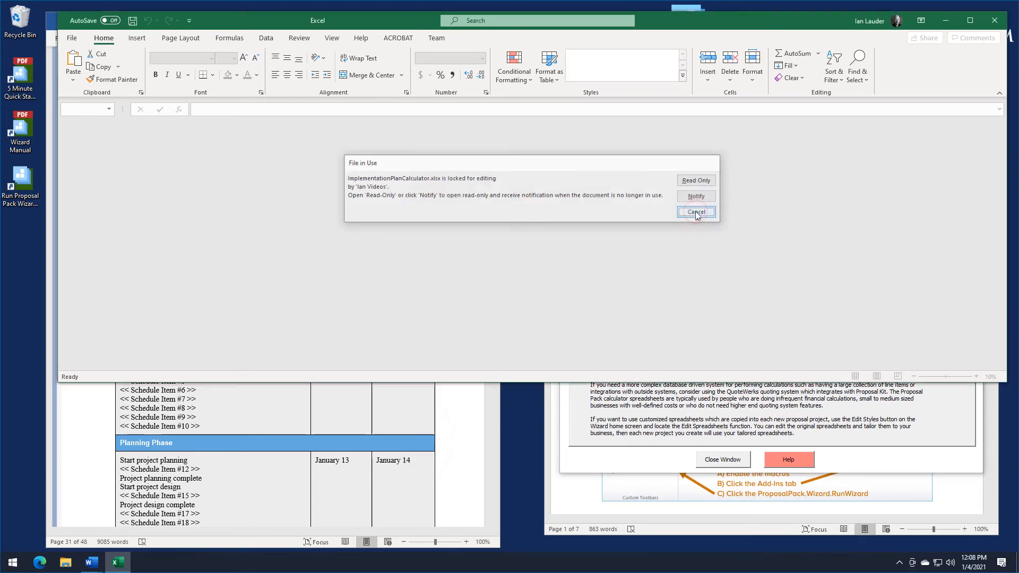
pyautogui.click(994, 20)
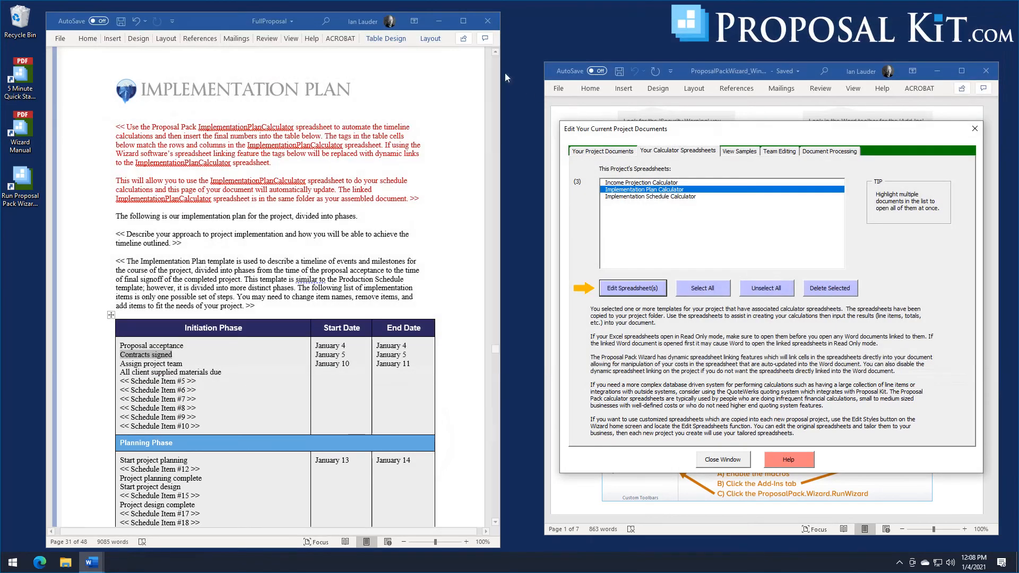
# - Close the proposal document without saving, and open the Income Projection, Implementation Plan and Implementation Schedule calculators for editing
pyautogui.click(489, 22)
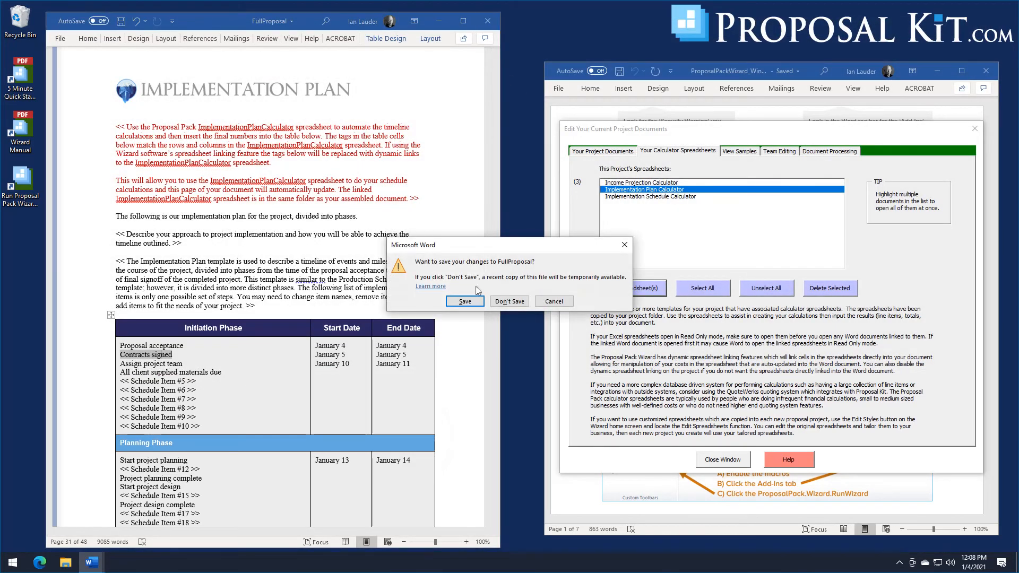
pyautogui.click(503, 303)
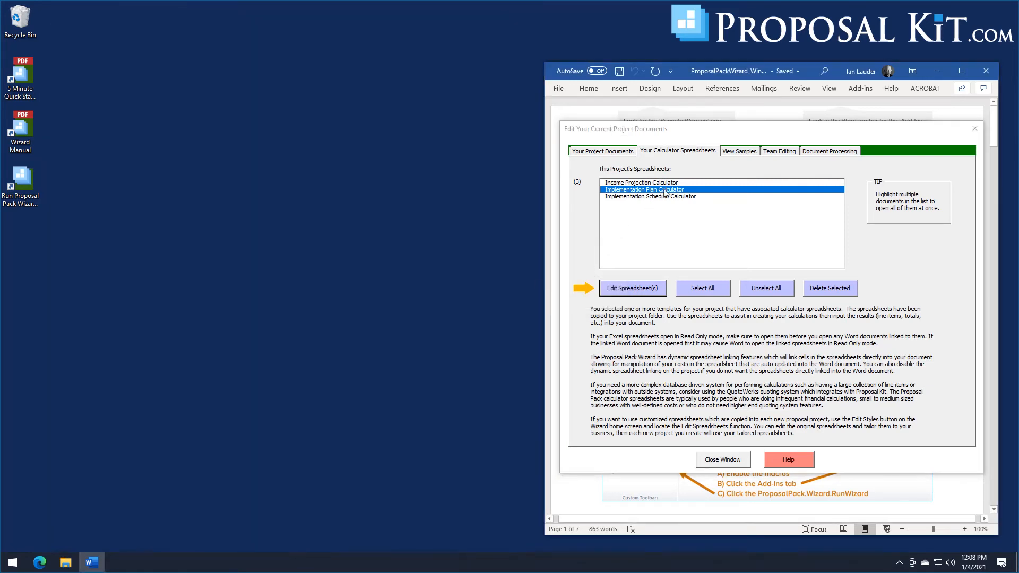
pyautogui.click(650, 183)
pyautogui.click(652, 197)
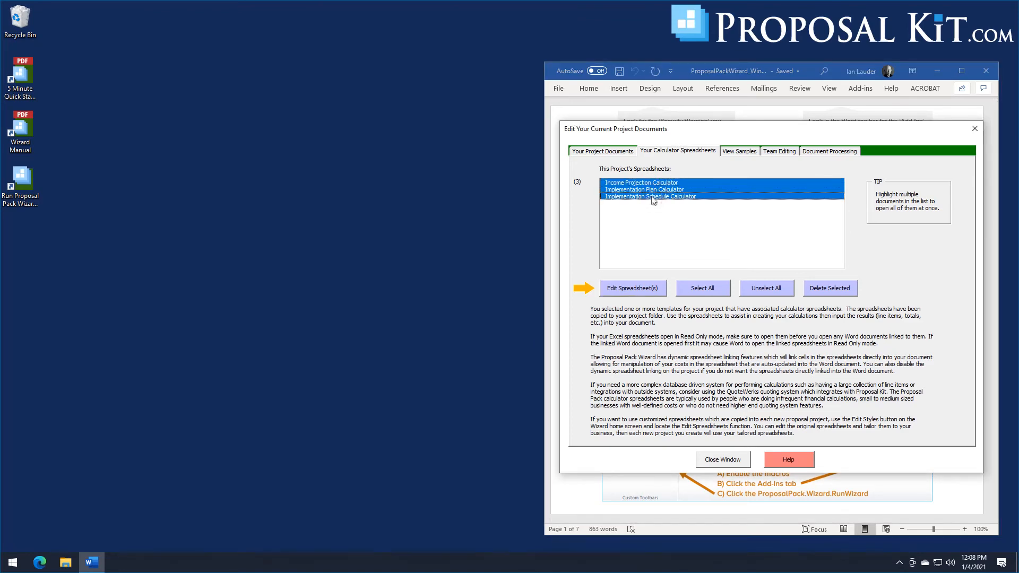
pyautogui.click(633, 288)
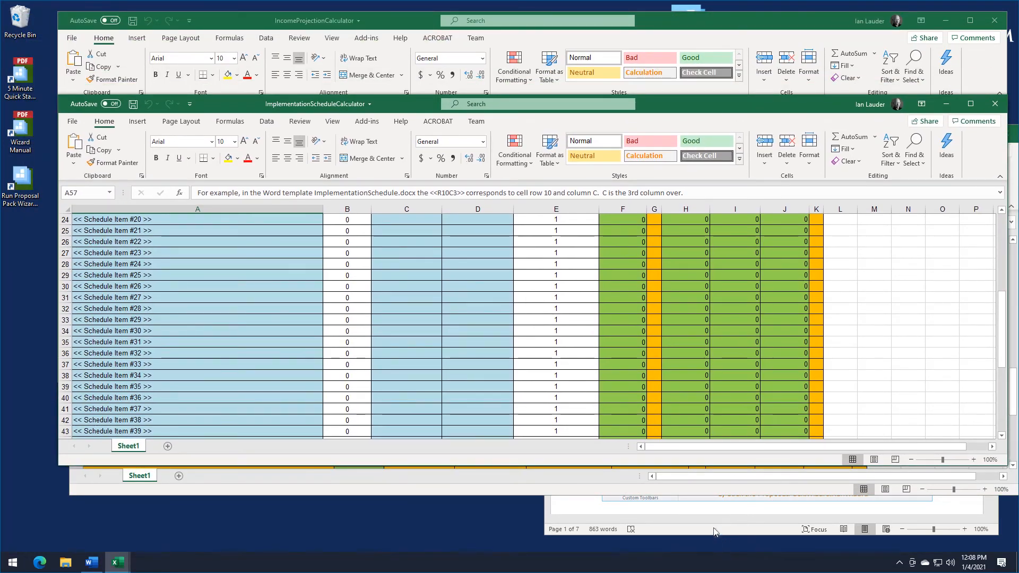
# - Return to the wizard, reopen the Combined Project Document with its linked data updated, and place its window beside the wizard
pyautogui.click(717, 530)
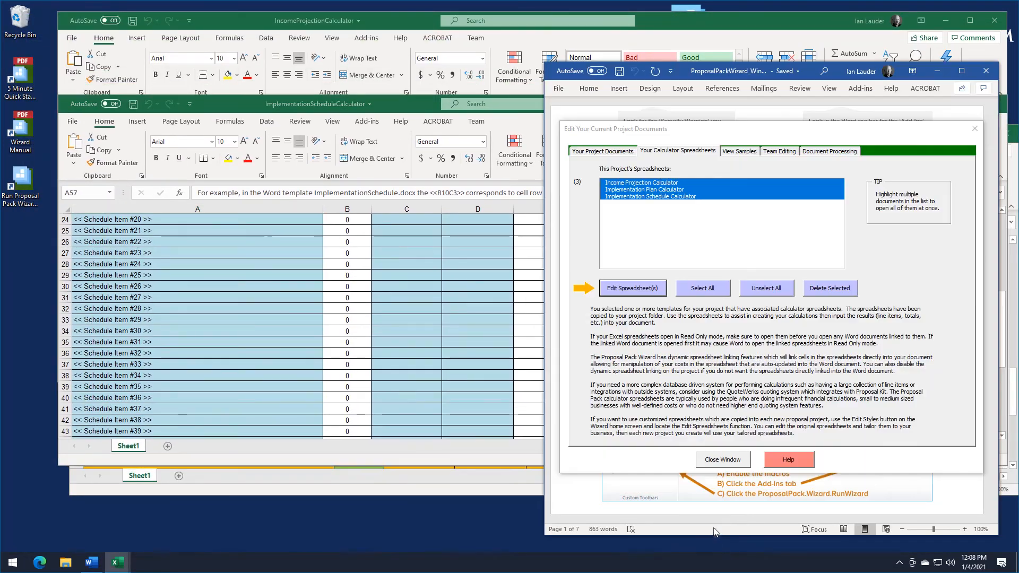
pyautogui.click(598, 153)
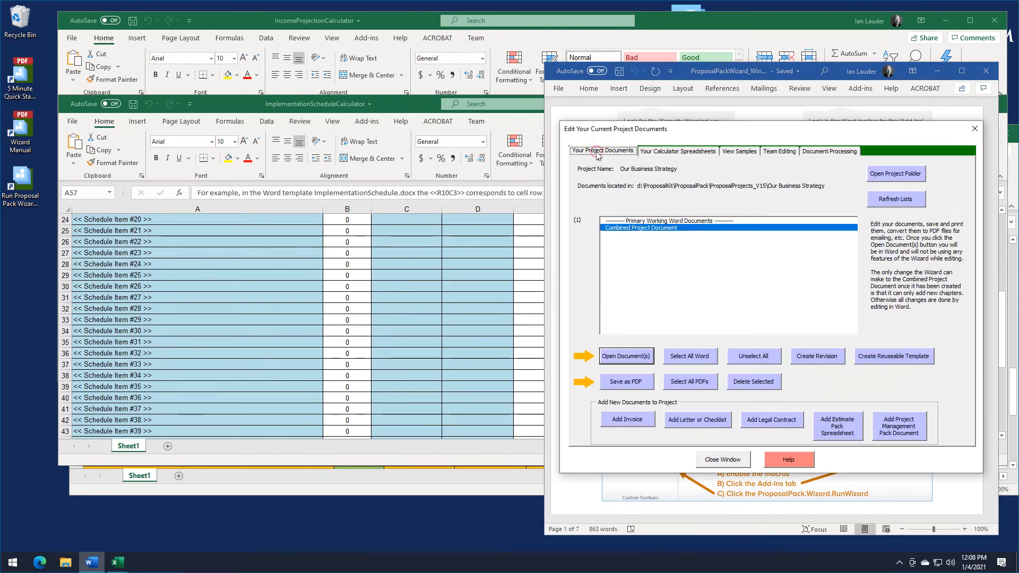
pyautogui.click(627, 356)
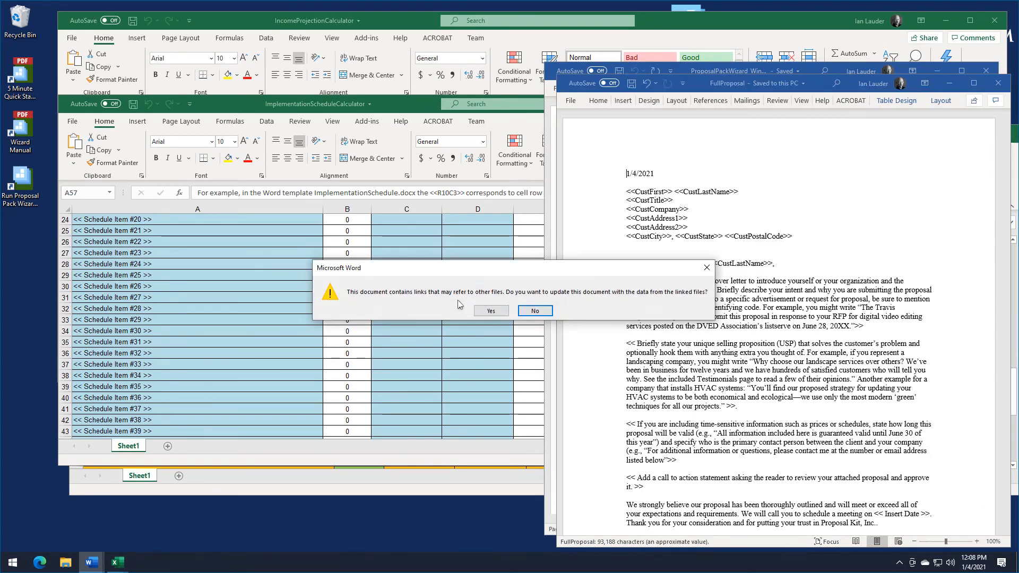
pyautogui.click(491, 310)
pyautogui.moveTo(817, 87); pyautogui.dragTo(301, 19)
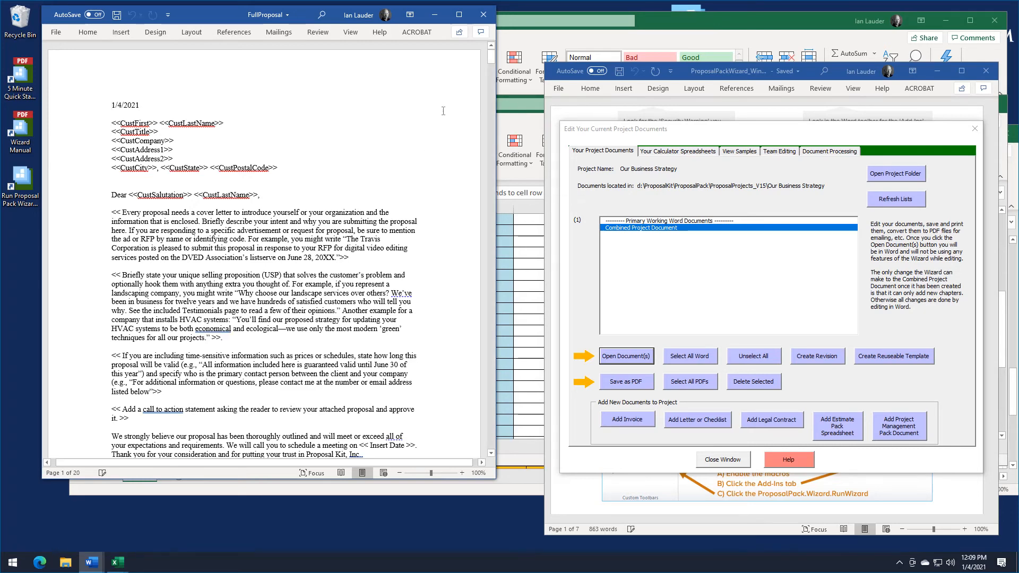
# - Look through the reopened proposal document for the Income Projection chapter
pyautogui.moveTo(491, 58); pyautogui.dragTo(491, 60)
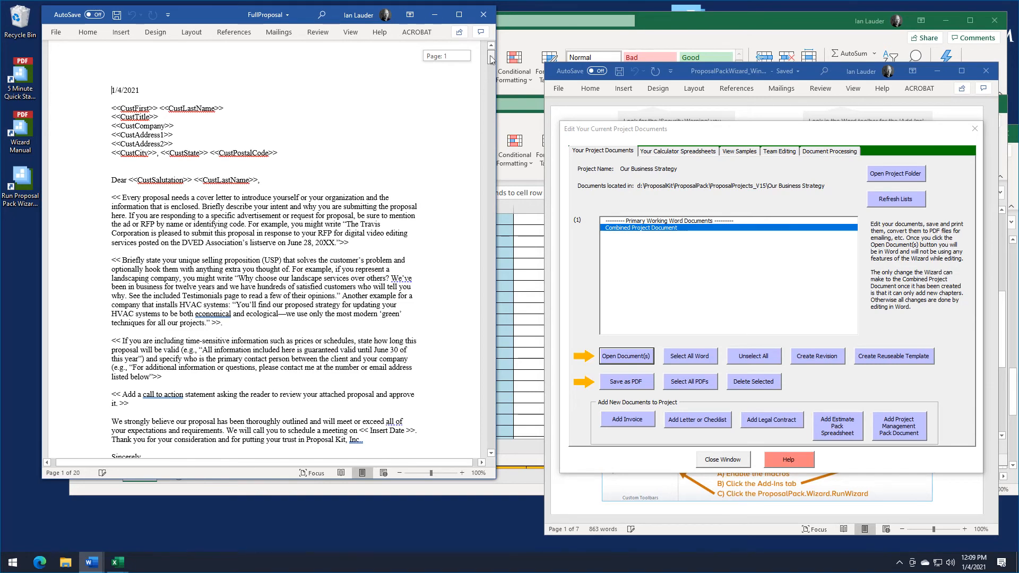
pyautogui.scroll(-5, 492, 60)
pyautogui.moveTo(492, 60); pyautogui.dragTo(498, 432)
pyautogui.scroll(-5, 491, 114)
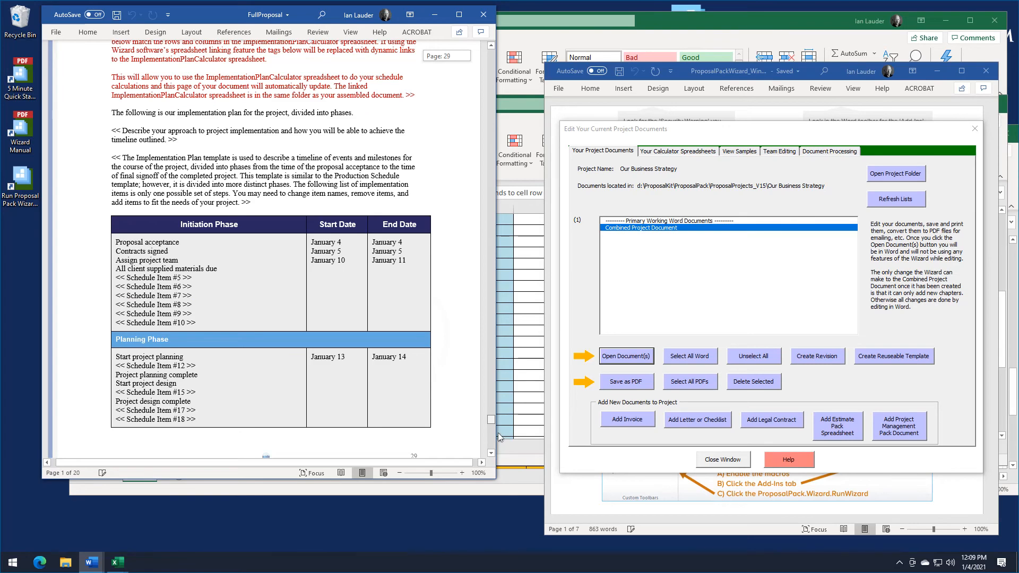
pyautogui.moveTo(498, 432); pyautogui.dragTo(498, 440)
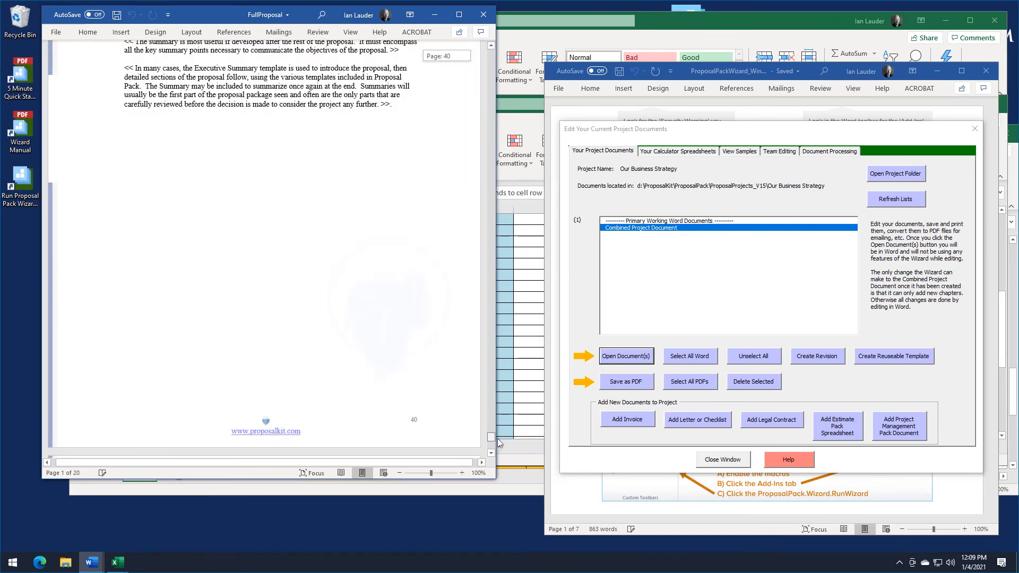
pyautogui.click(488, 86)
pyautogui.scroll(20, 488, 86)
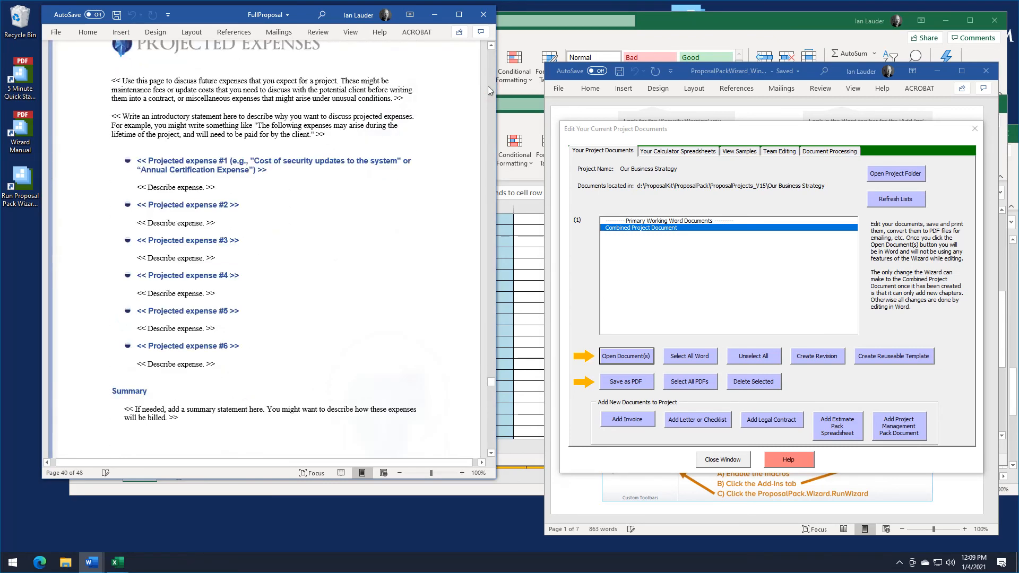
pyautogui.scroll(8, 462, 88)
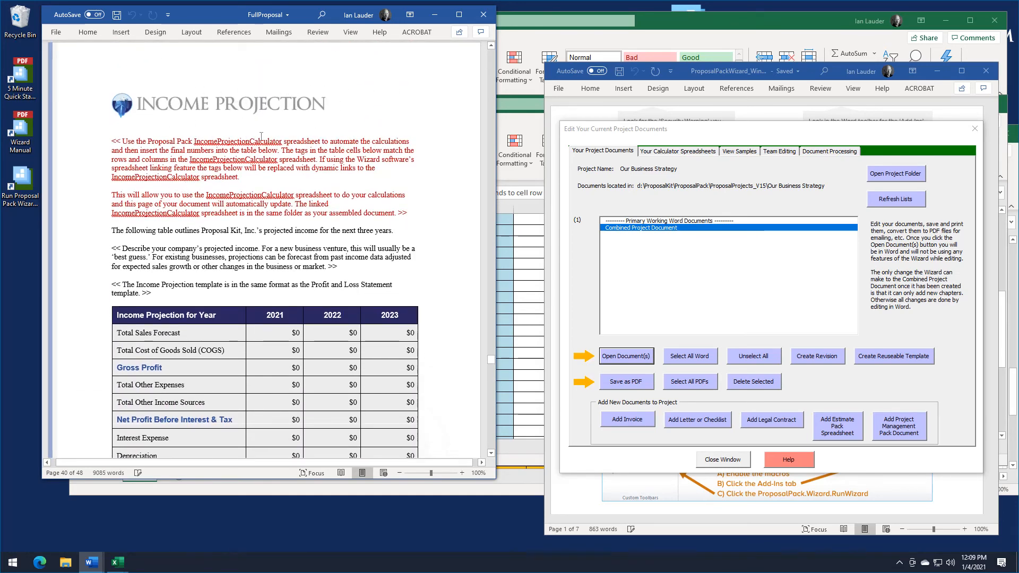
# - Examine the linked amounts in the Income Projection table, including the gross profit, other expenses and other income rows
pyautogui.scroll(-5, 256, 136)
pyautogui.click(150, 181)
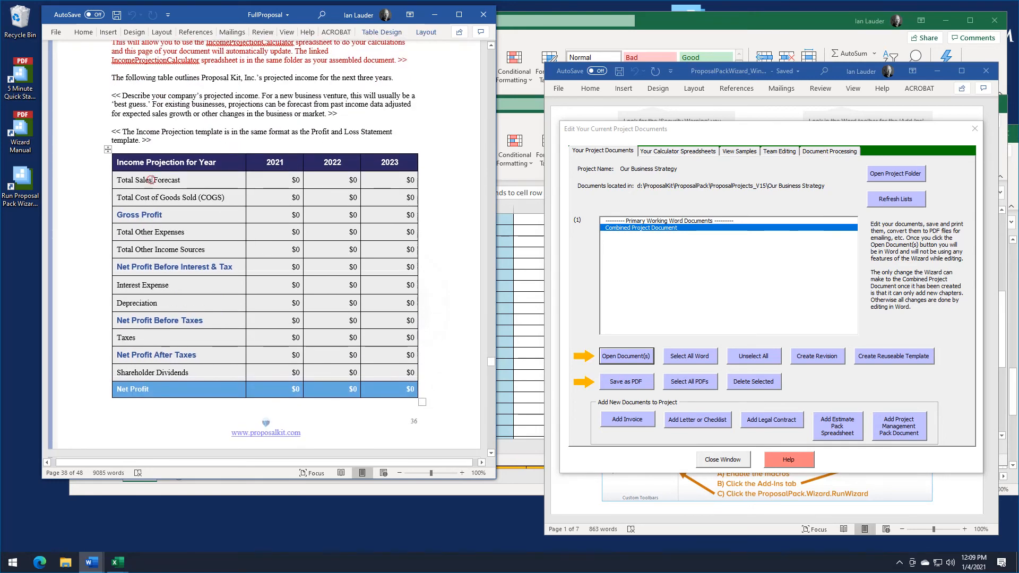
pyautogui.click(293, 215)
pyautogui.click(294, 249)
pyautogui.click(169, 233)
pyautogui.click(153, 233)
pyautogui.click(167, 233)
pyautogui.click(298, 230)
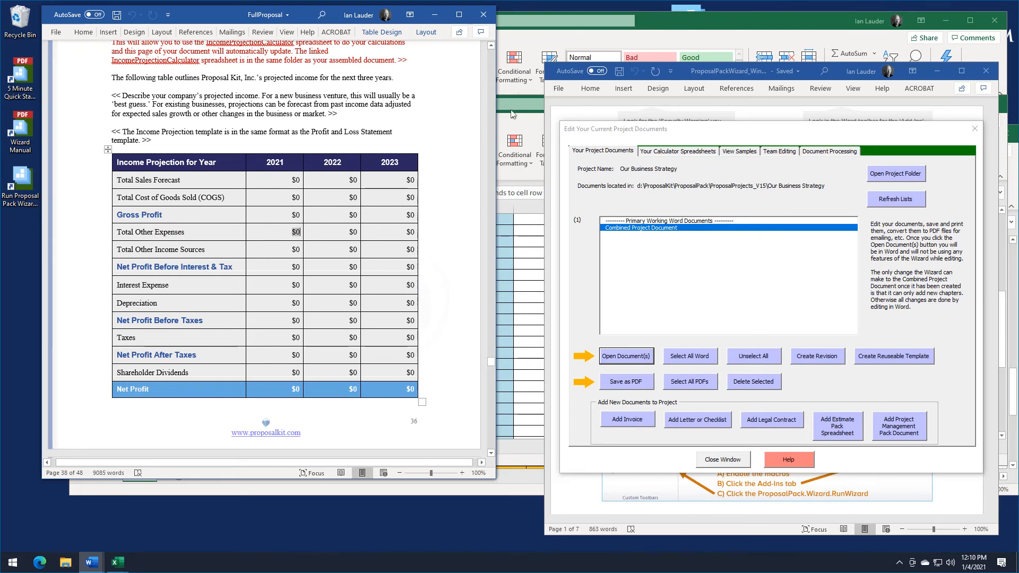
# - Switch to the IncomeProjectionCalculator workbook in Excel, and move and narrow its window to sit beside the proposal document
pyautogui.click(651, 16)
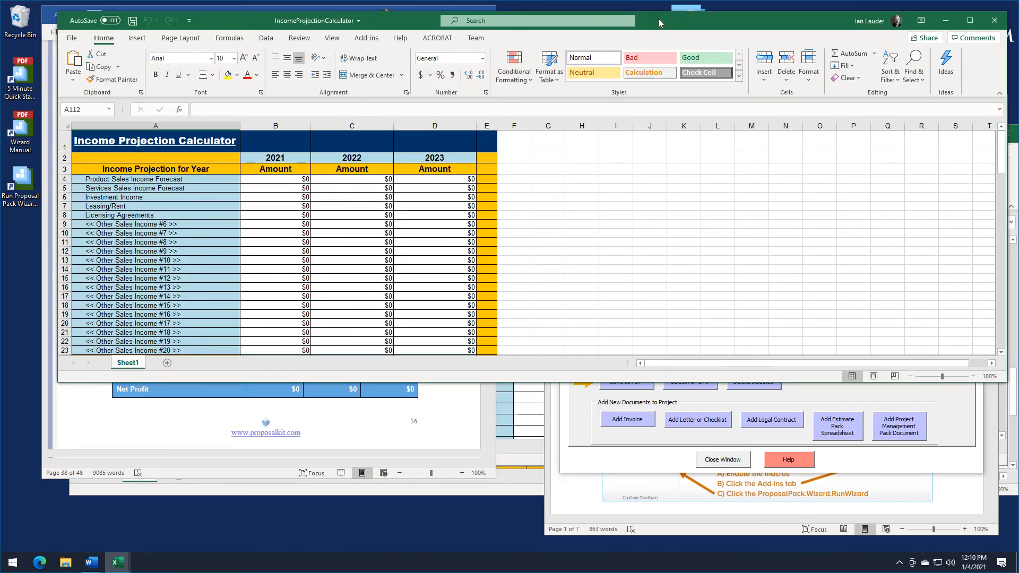
pyautogui.moveTo(667, 20); pyautogui.dragTo(675, 92)
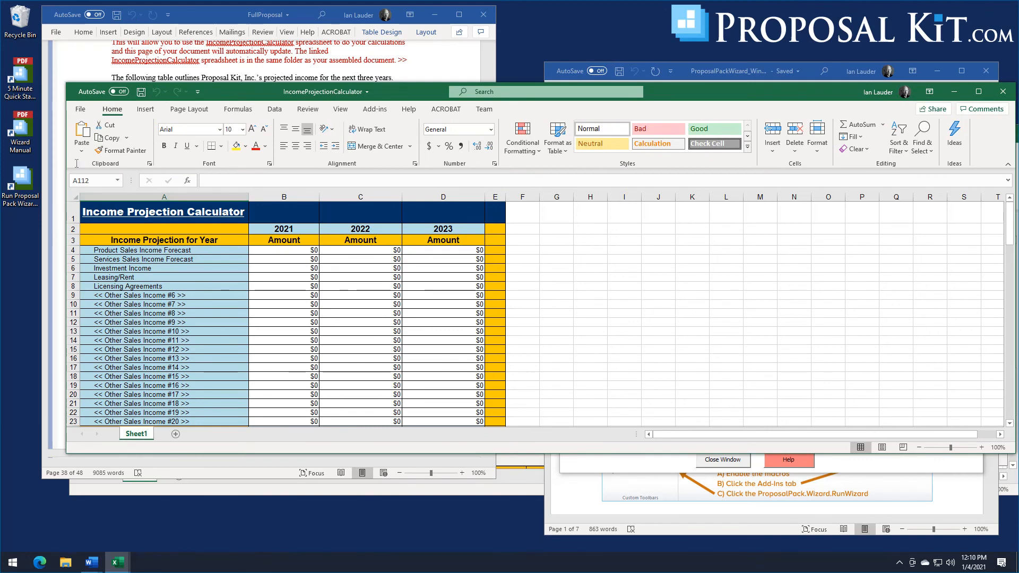
pyautogui.moveTo(66, 160); pyautogui.dragTo(554, 181)
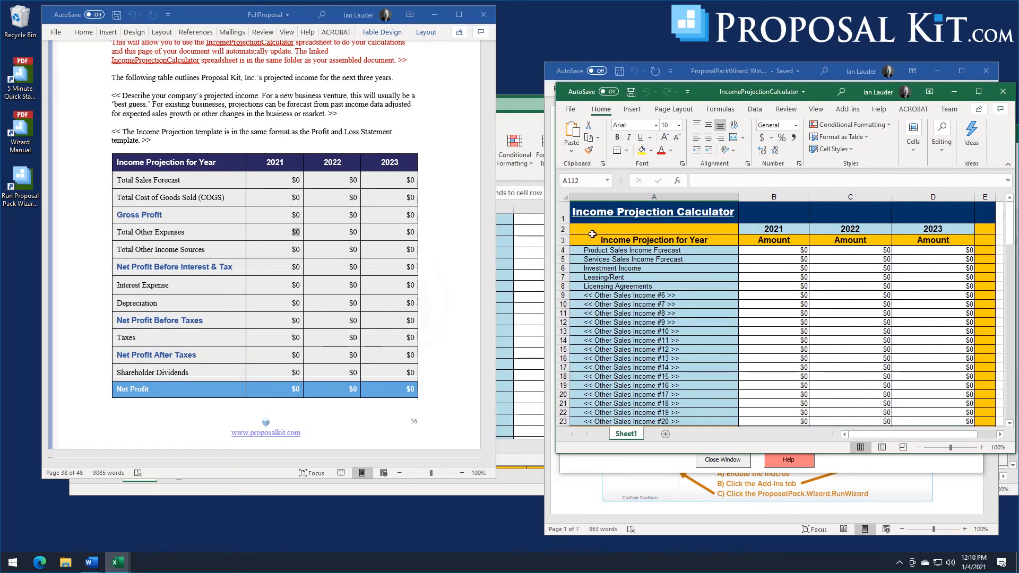
# - Compare the document's Income Projection table with the calculator's yearly columns, from sales income and costs down to net profit
pyautogui.click(370, 220)
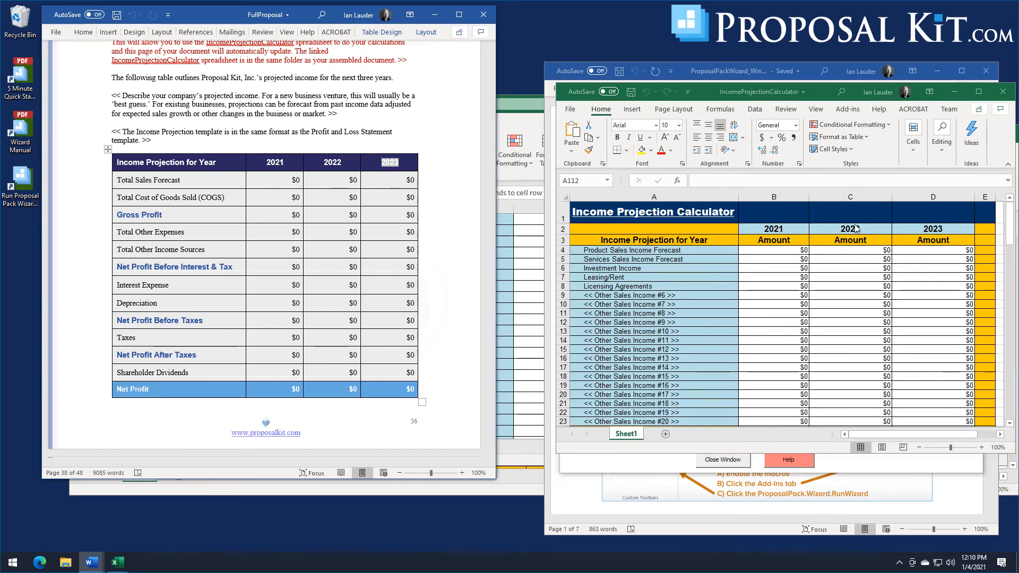
pyautogui.scroll(-20, 924, 230)
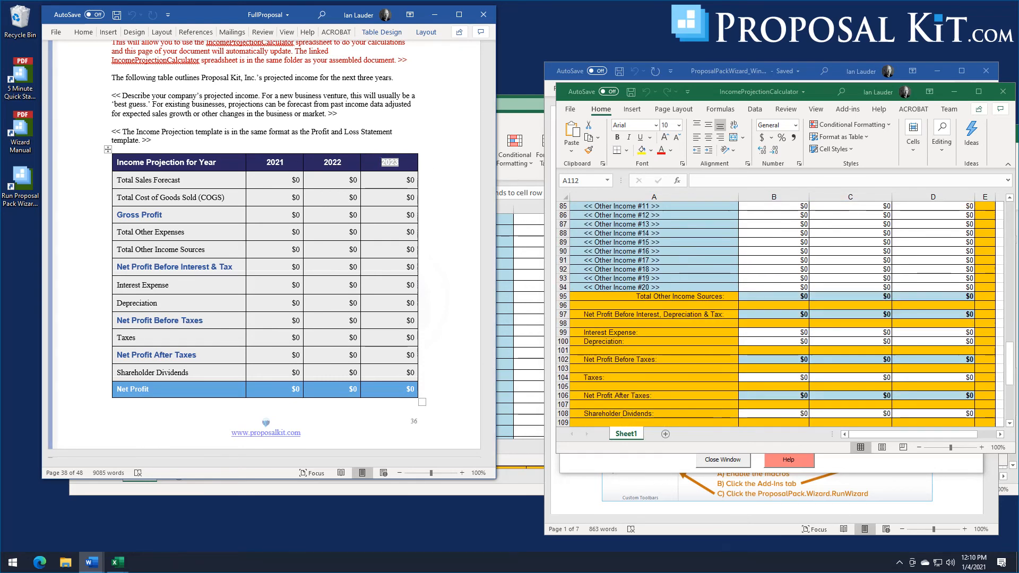
pyautogui.scroll(4, 783, 313)
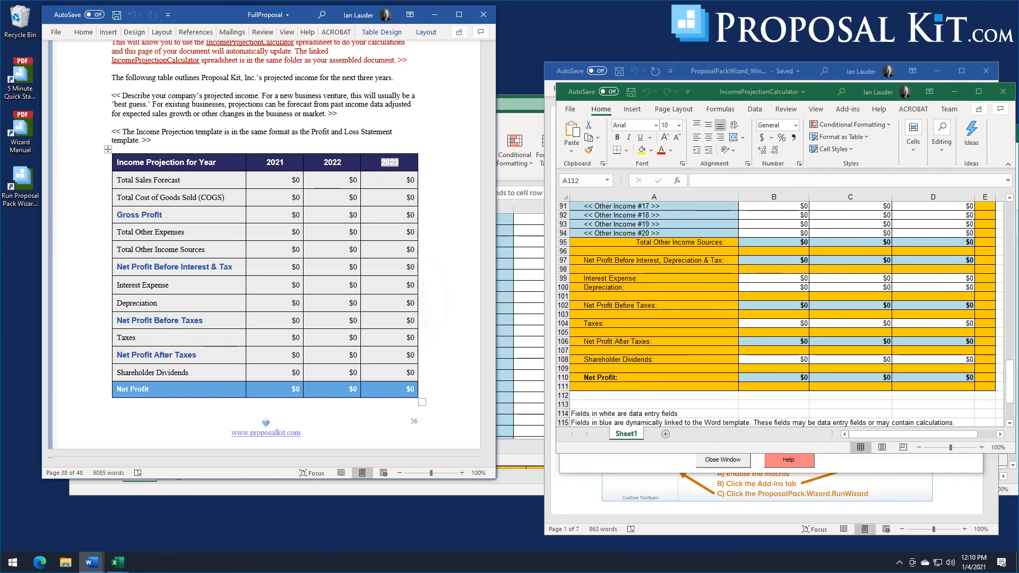
pyautogui.scroll(4, 783, 313)
pyautogui.scroll(18, 783, 313)
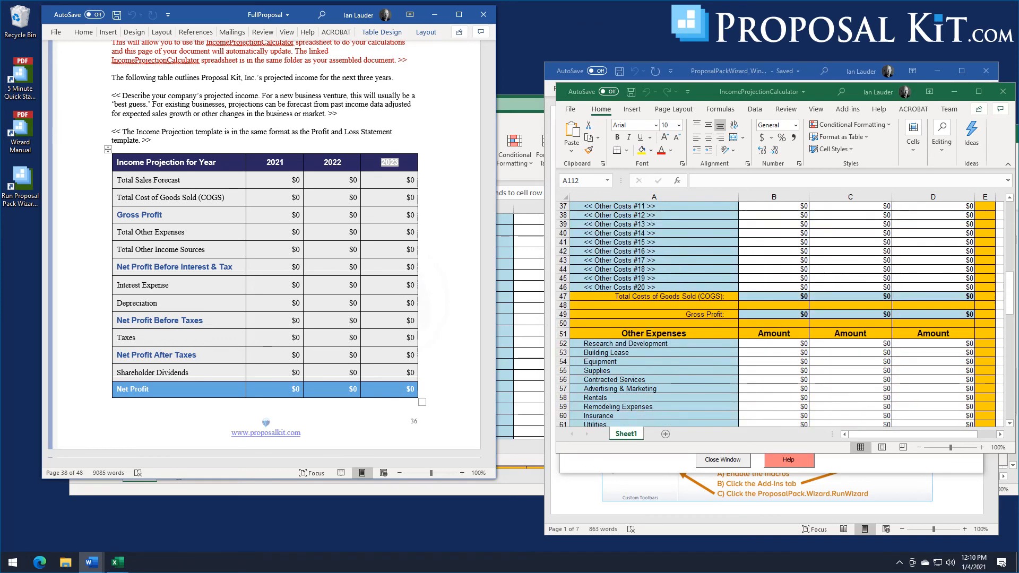
pyautogui.scroll(7, 783, 313)
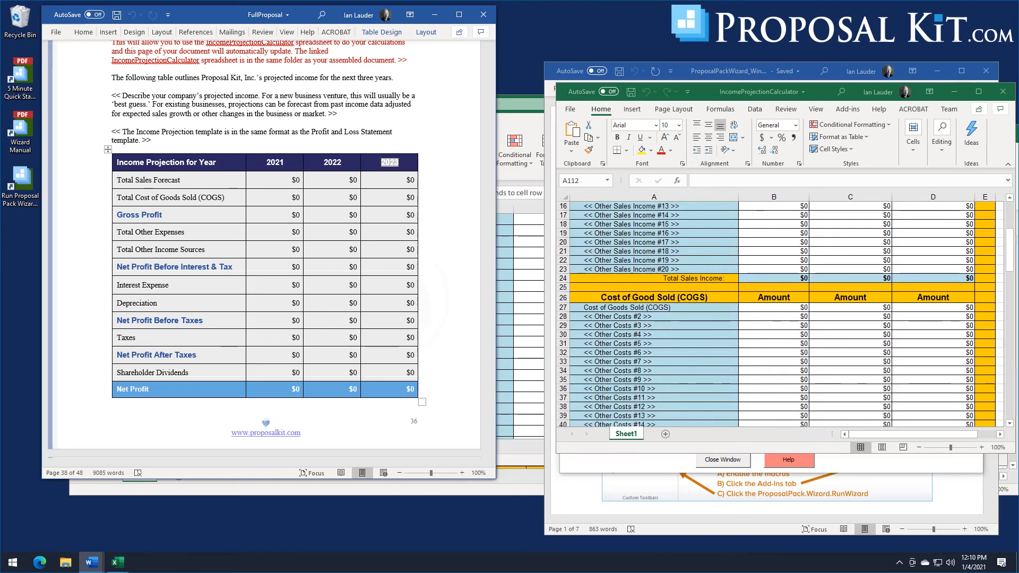
pyautogui.scroll(-20, 743, 250)
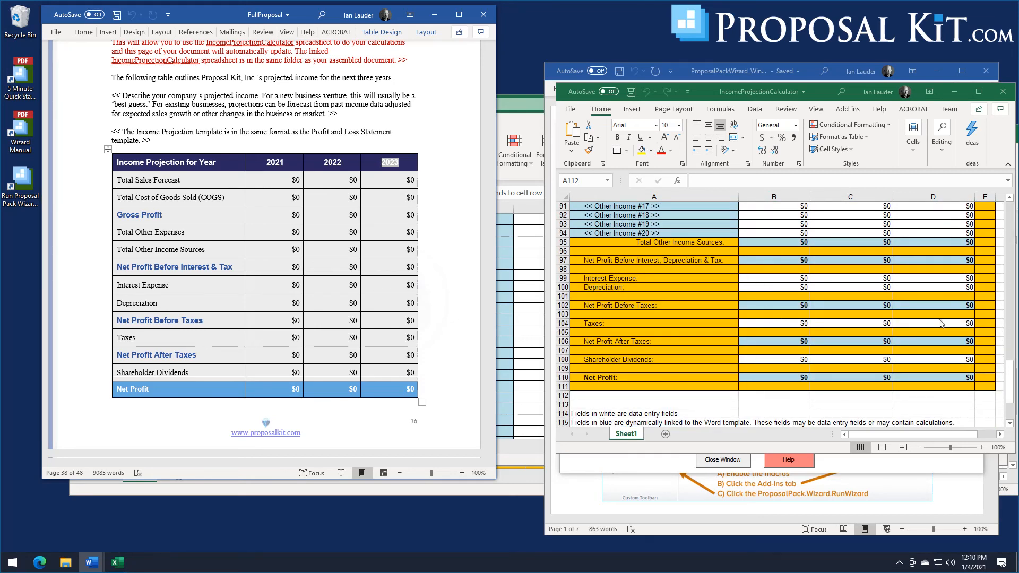
pyautogui.scroll(-6, 240, 240)
pyautogui.scroll(6, 240, 240)
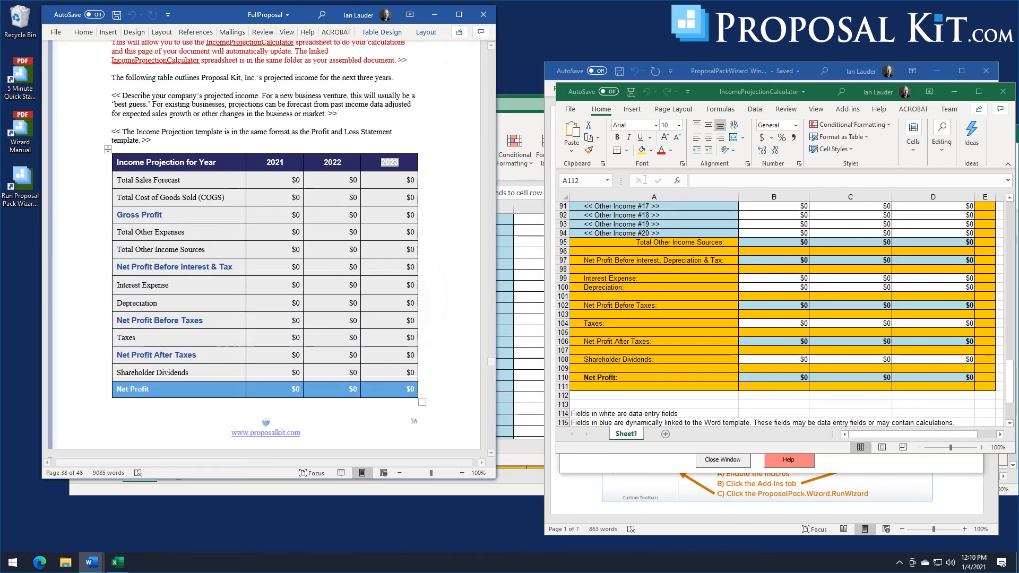
pyautogui.click(1011, 366)
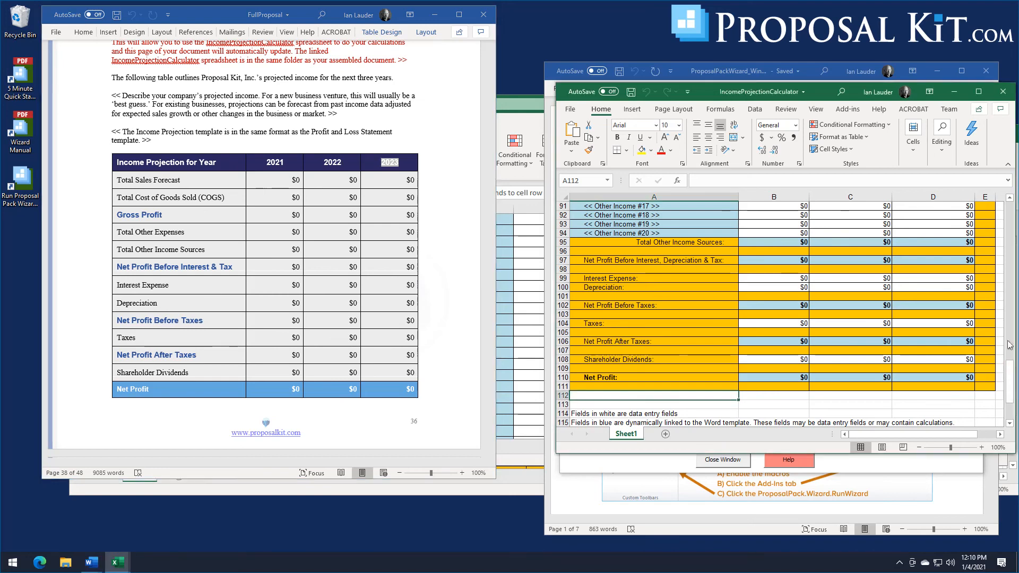
# - Enter the Product Sales Income Forecast in the income calculator: 100000 for 2021, 200000 for 2022 and 300000 for 2023
pyautogui.scroll(20, 1013, 371)
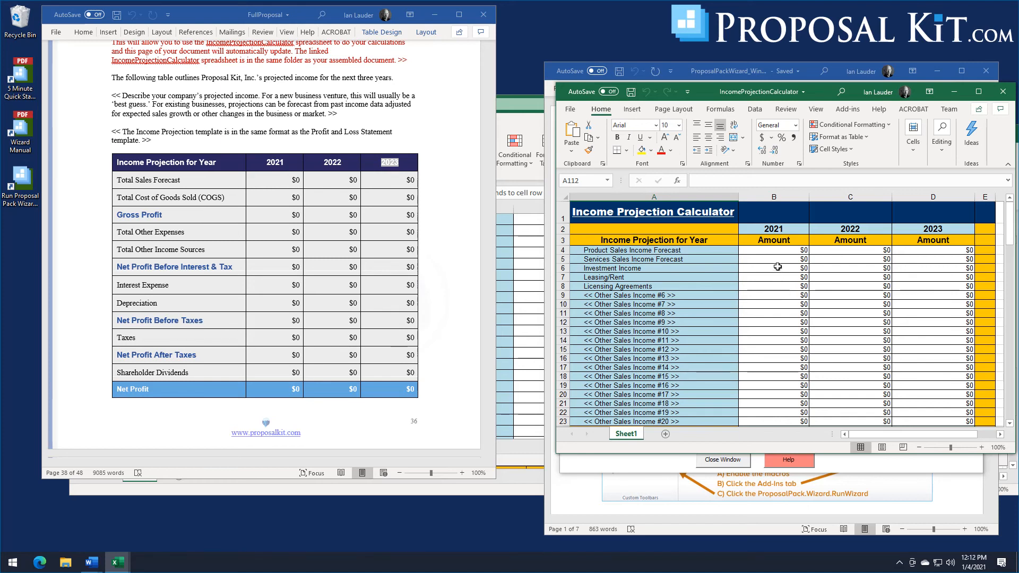
pyautogui.click(762, 250)
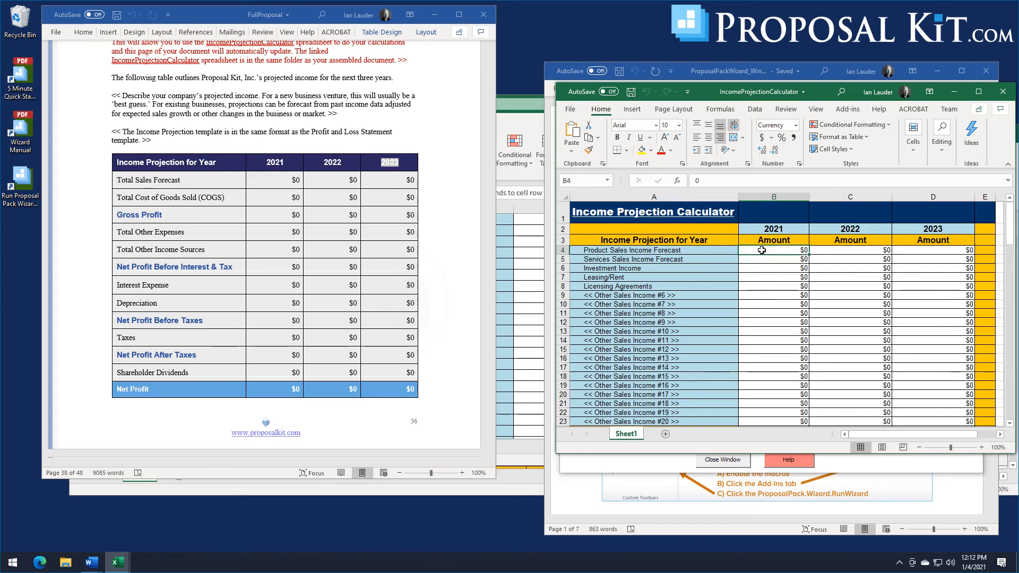
pyautogui.write('100000')
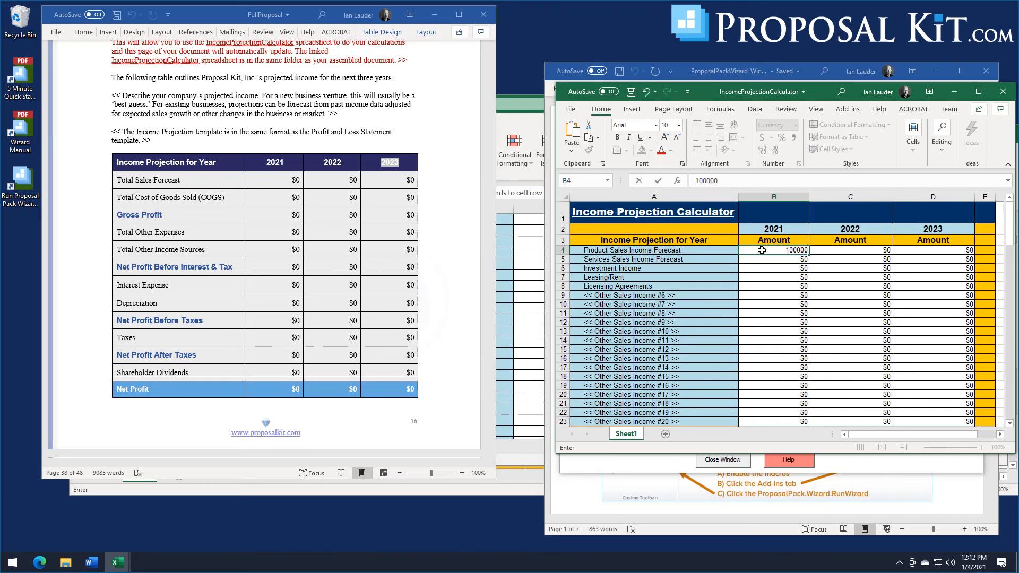
pyautogui.press('Tab')
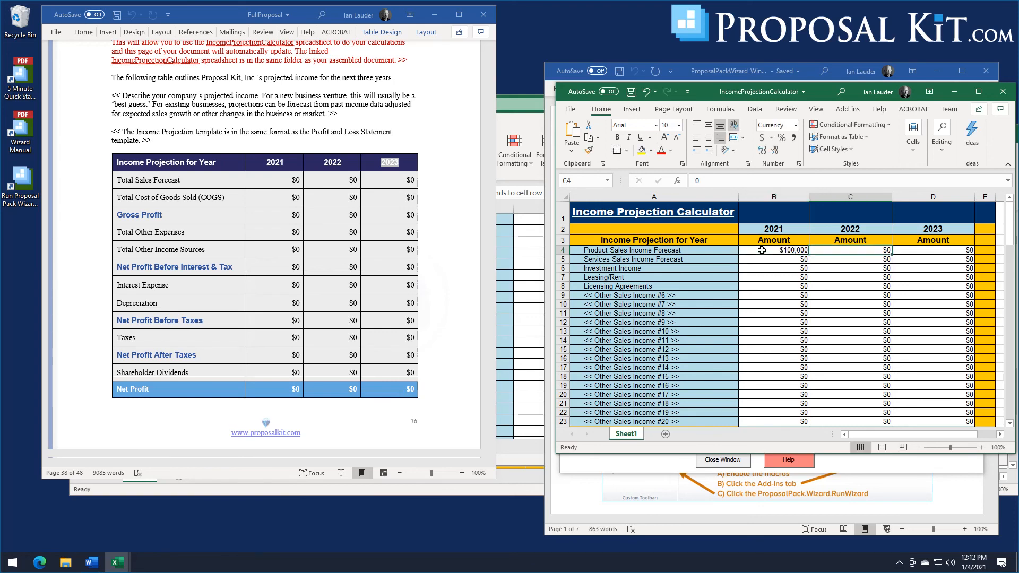
pyautogui.write('200000')
pyautogui.press('Tab')
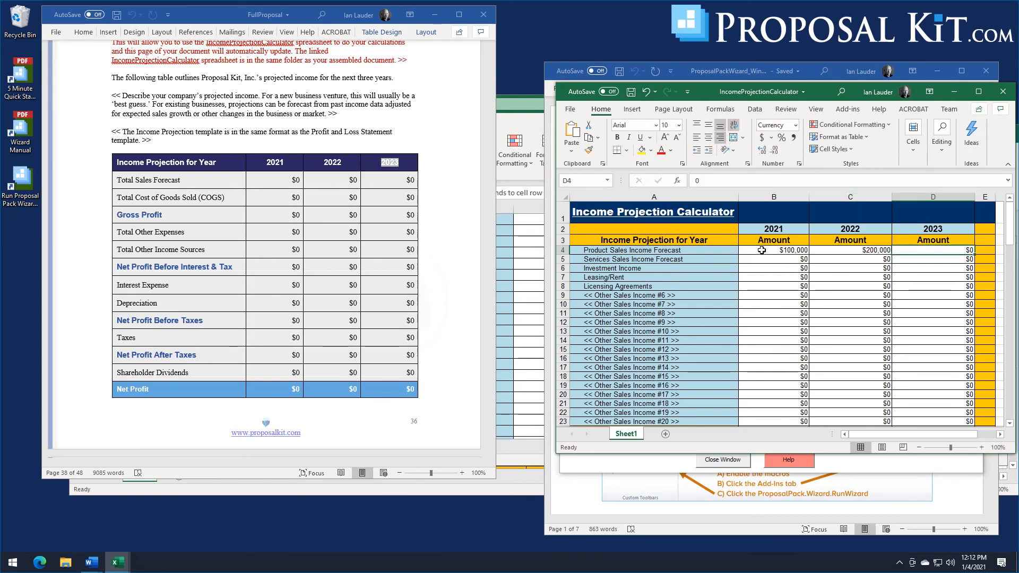
pyautogui.write('300000')
# - Review the calculator's yearly figures from cost of goods sold and other expenses through other income sources to net profit
pyautogui.scroll(-7, 811, 360)
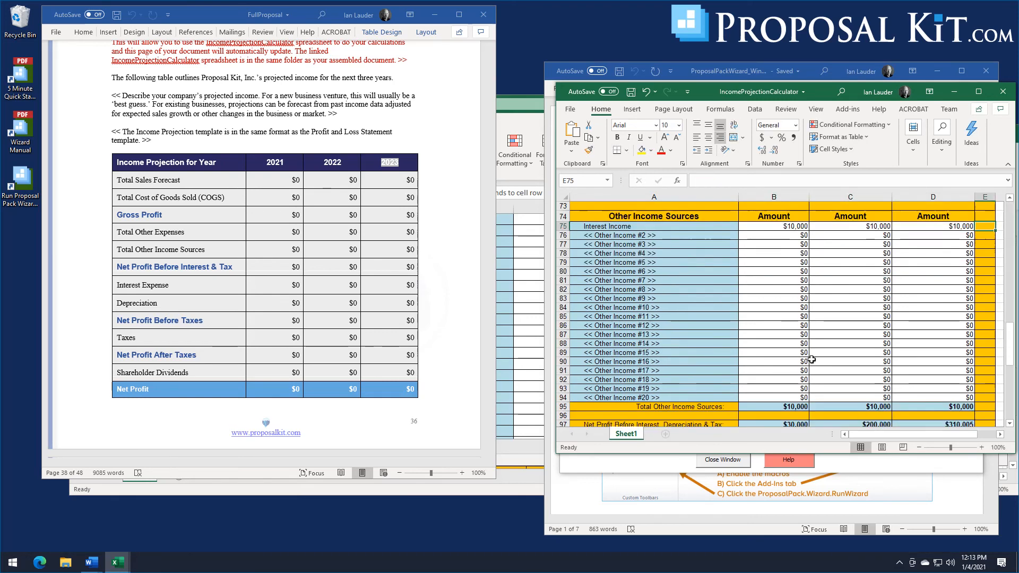
pyautogui.scroll(20, 812, 360)
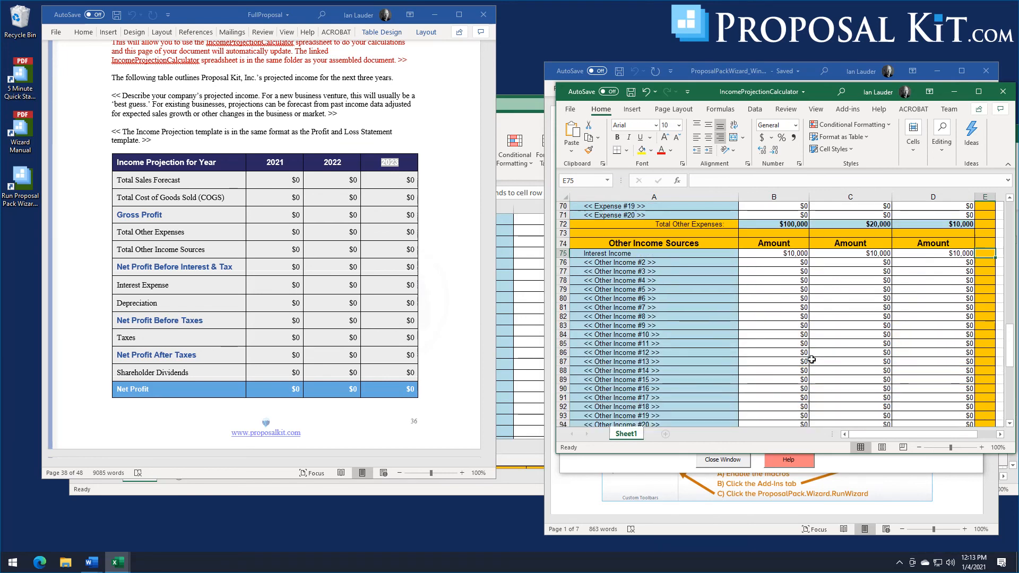
pyautogui.scroll(-20, 812, 360)
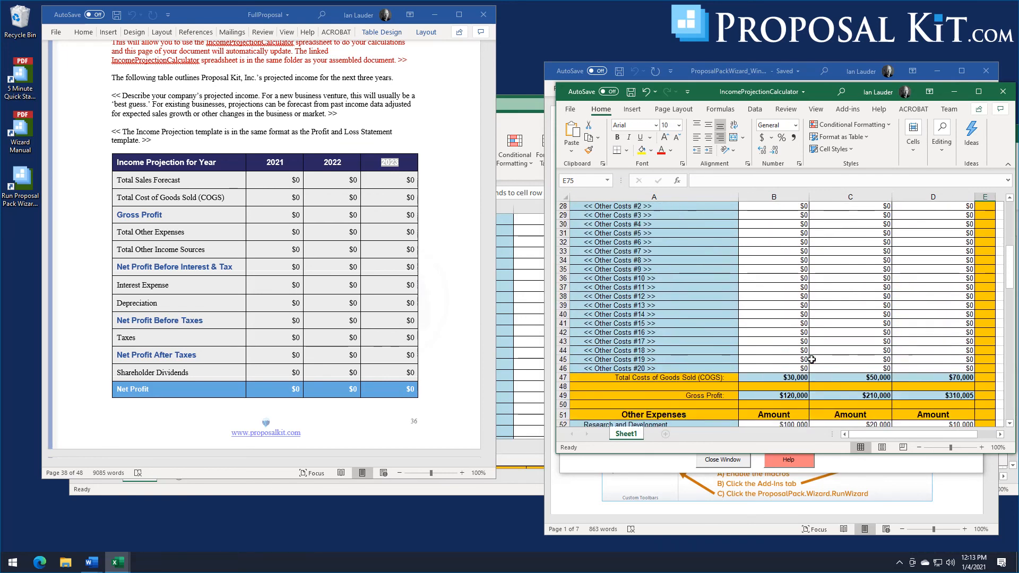
pyautogui.scroll(-1, 811, 360)
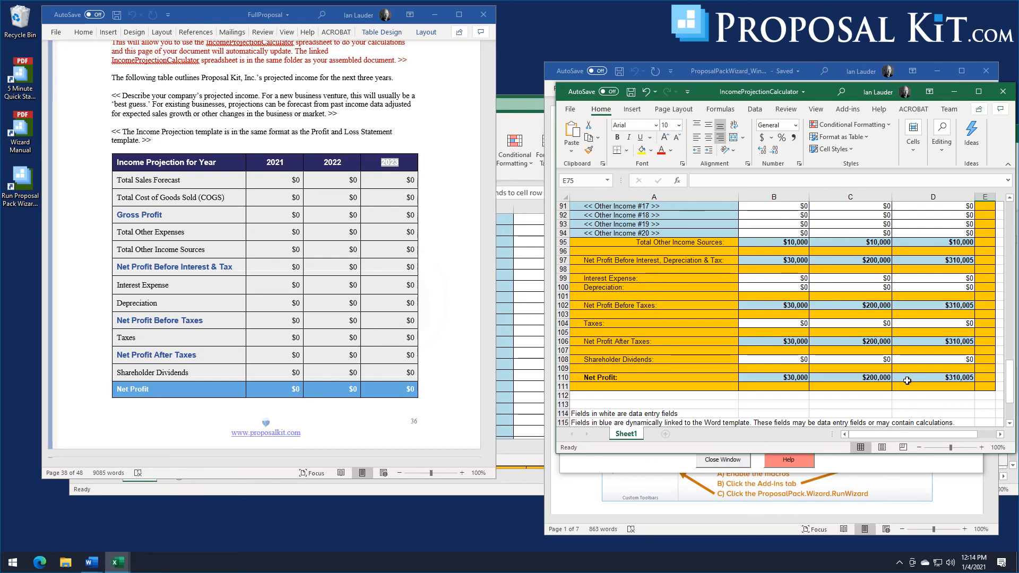
pyautogui.scroll(-7, 811, 407)
pyautogui.scroll(7, 823, 351)
pyautogui.scroll(1, 823, 351)
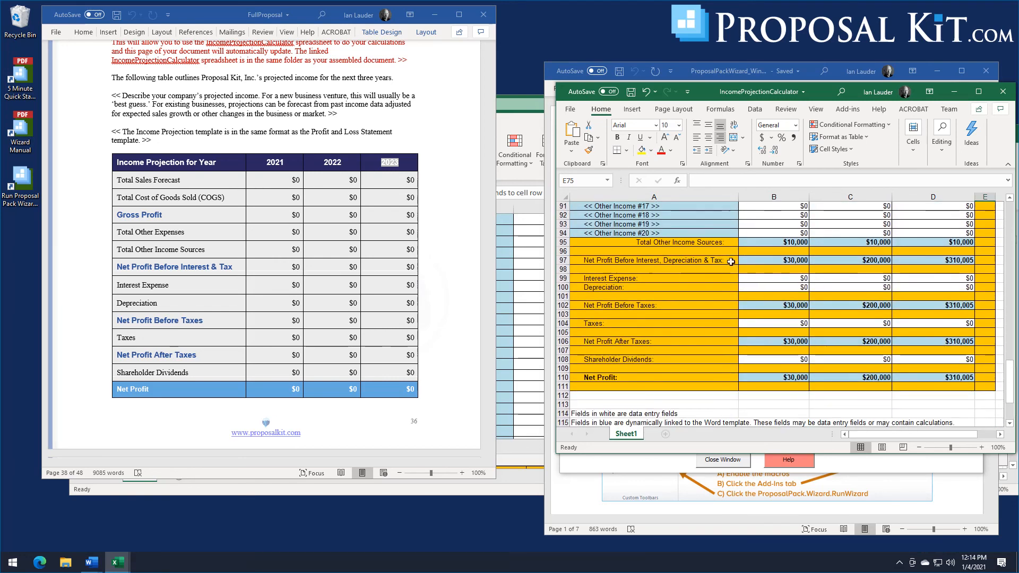
# - Save the IncomeProjectionCalculator workbook and update the linked Income Projection table in the Word proposal document
pyautogui.click(631, 92)
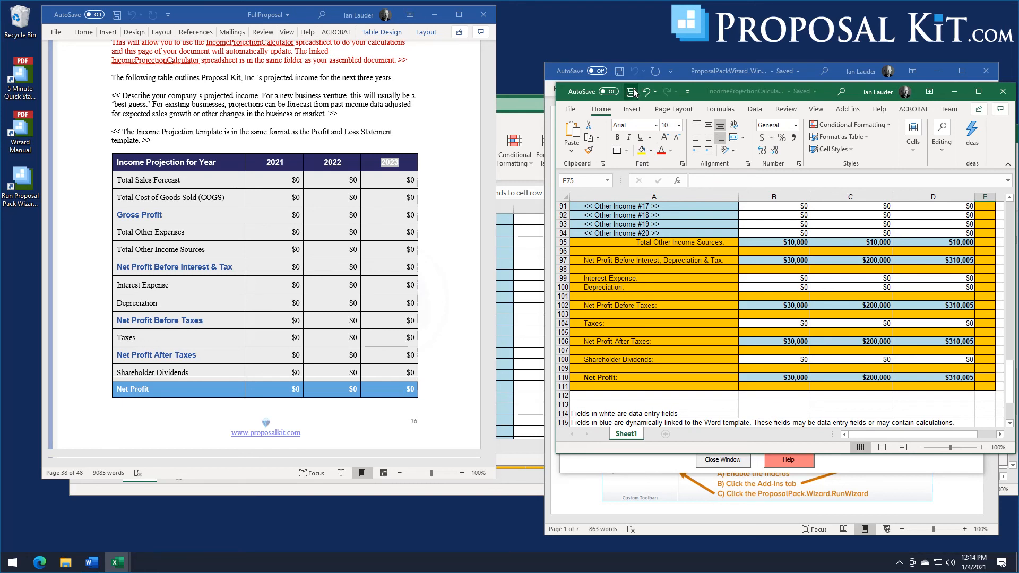
pyautogui.click(286, 201)
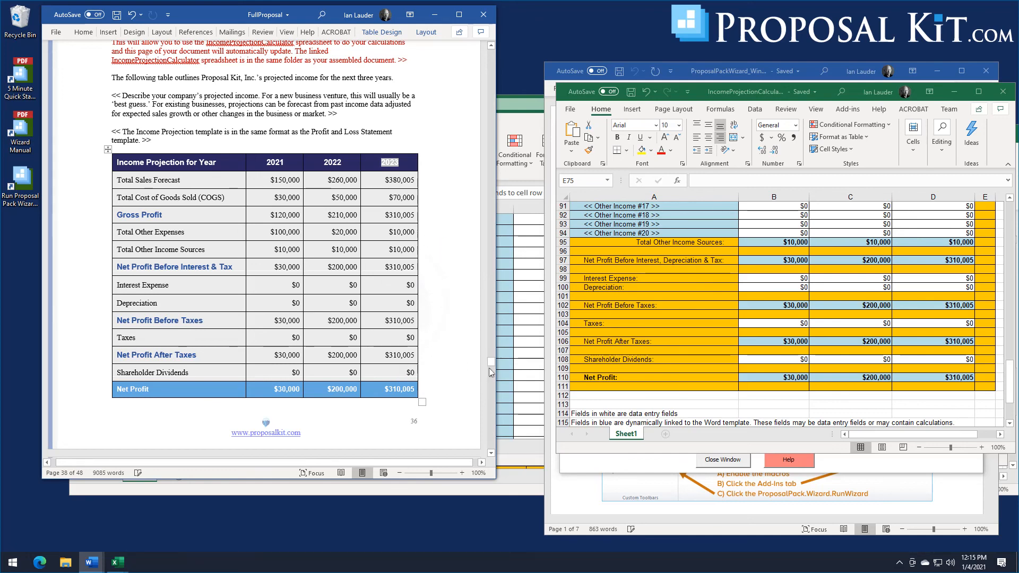
# - Look through the rest of the proposal document up to its closing company contact page
pyautogui.moveTo(490, 366); pyautogui.dragTo(489, 424)
pyautogui.moveTo(490, 429); pyautogui.dragTo(491, 447)
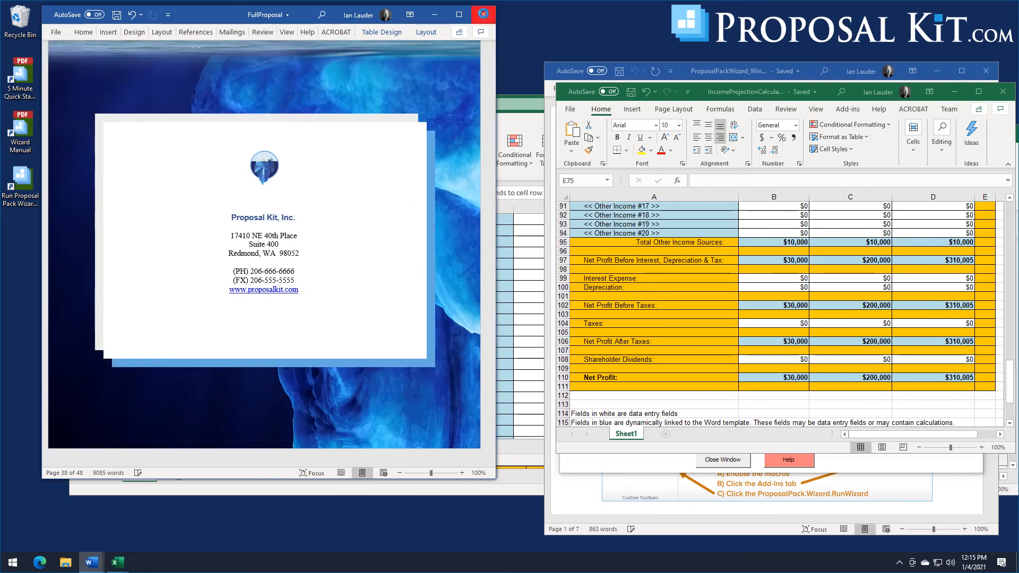